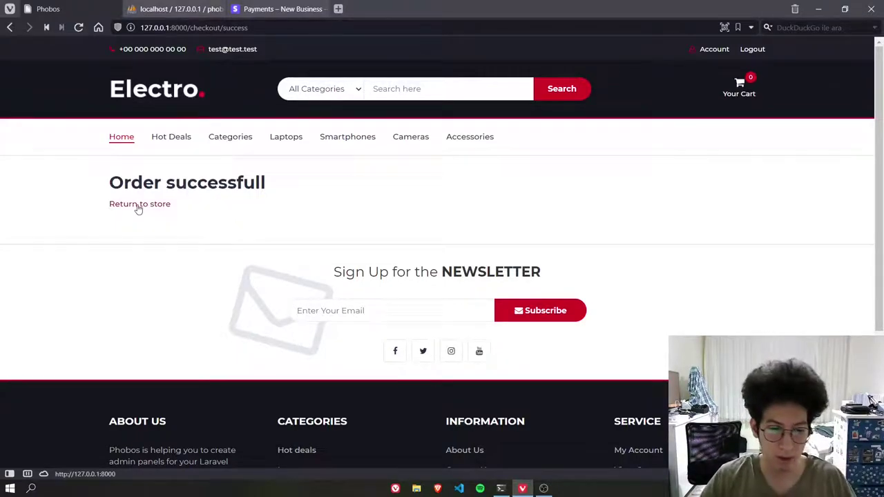
Return to the store from the order confirmation, then check the refreshed Stripe test payments list for the new payment.
{"action": "left_click", "coordinate": [138, 204]}
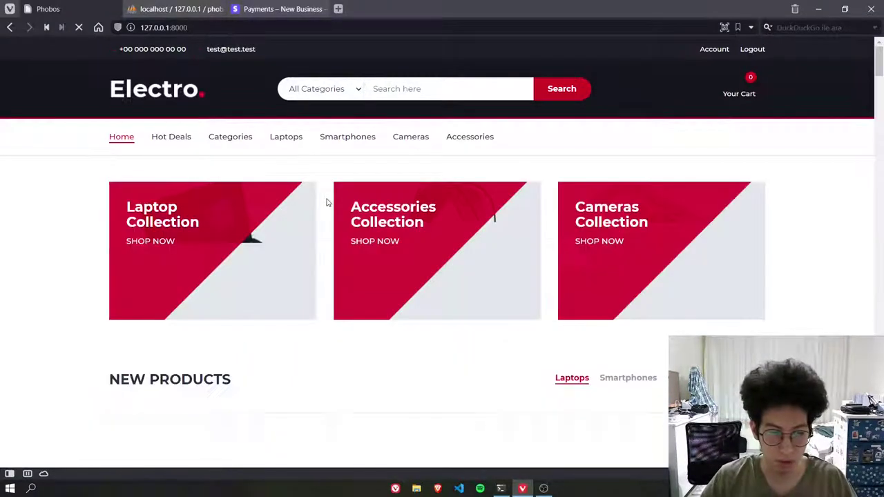
{"action": "left_click", "coordinate": [280, 9]}
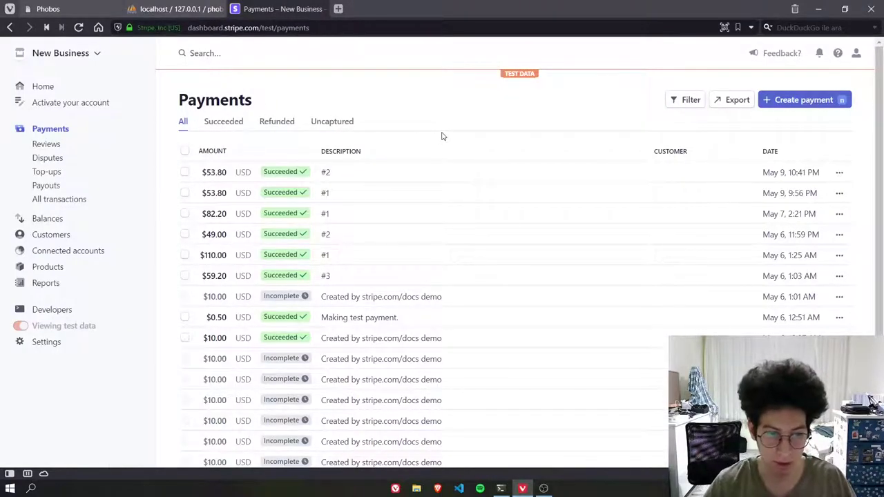
{"action": "key", "text": "F5"}
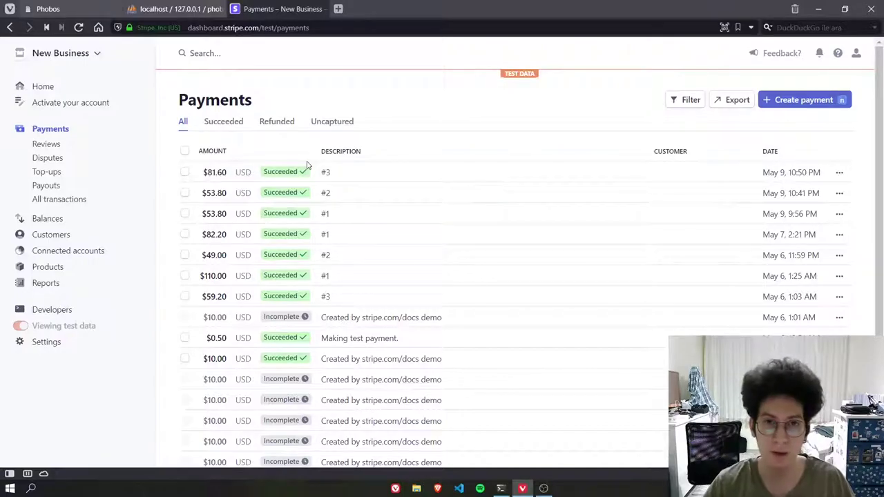
Open the orders page of the store account and check the order's status.
{"action": "left_click", "coordinate": [142, 9]}
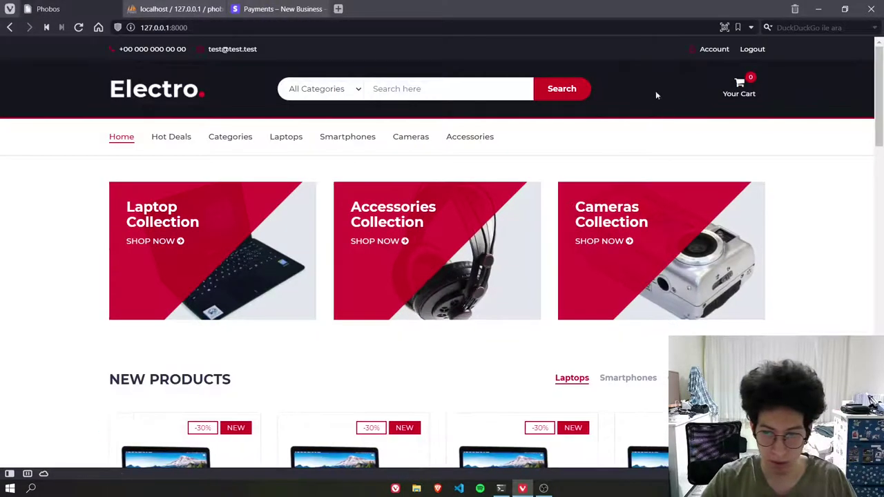
{"action": "left_click", "coordinate": [712, 54]}
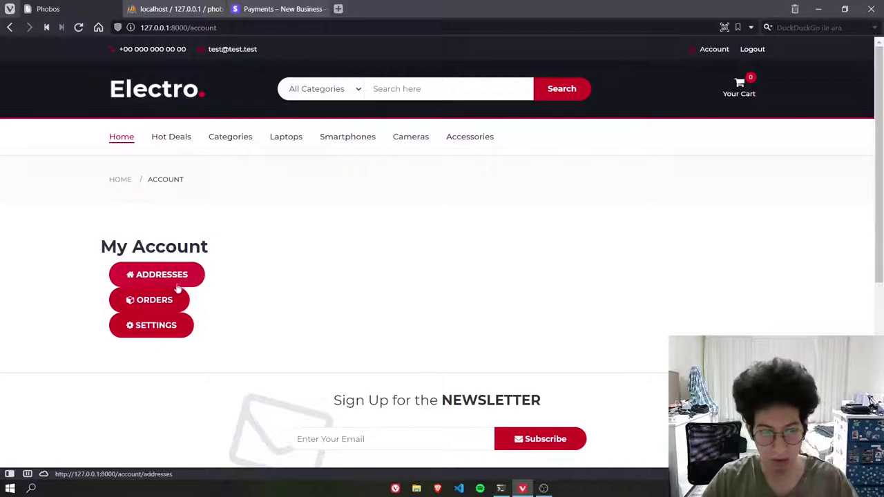
{"action": "left_click", "coordinate": [157, 300]}
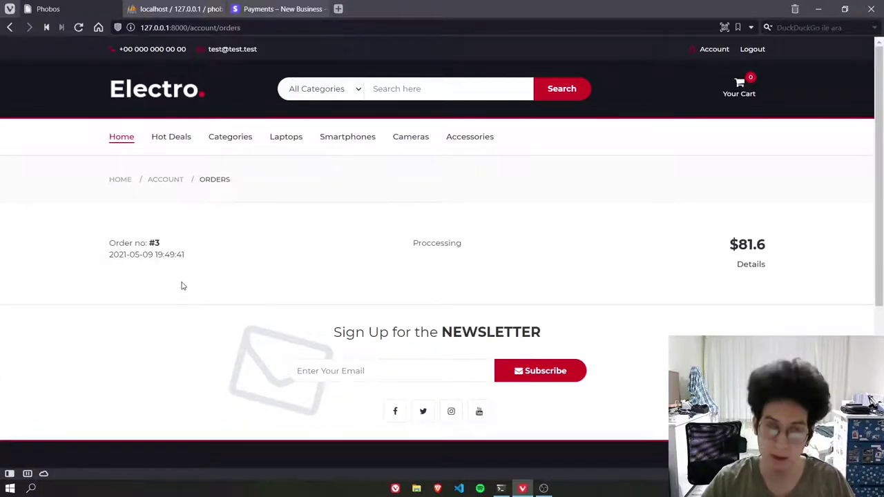
{"action": "left_click_drag", "start_coordinate": [466, 254], "coordinate": [402, 243]}
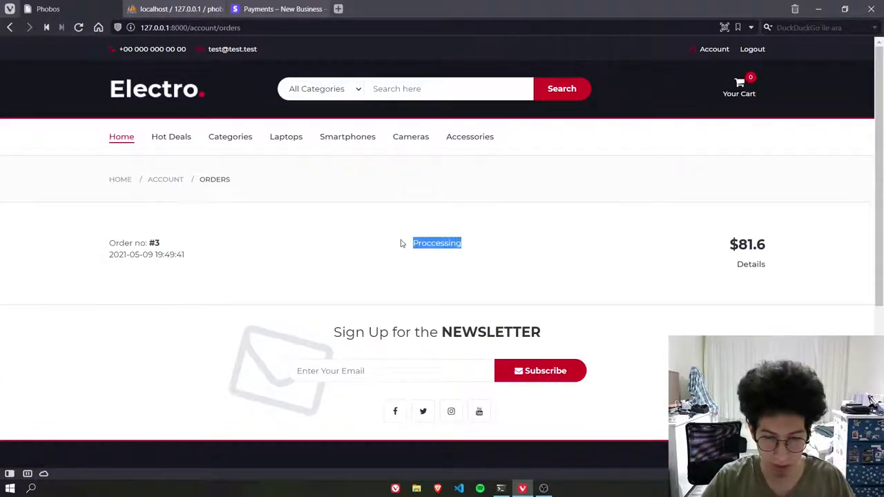
{"action": "left_click", "coordinate": [393, 254]}
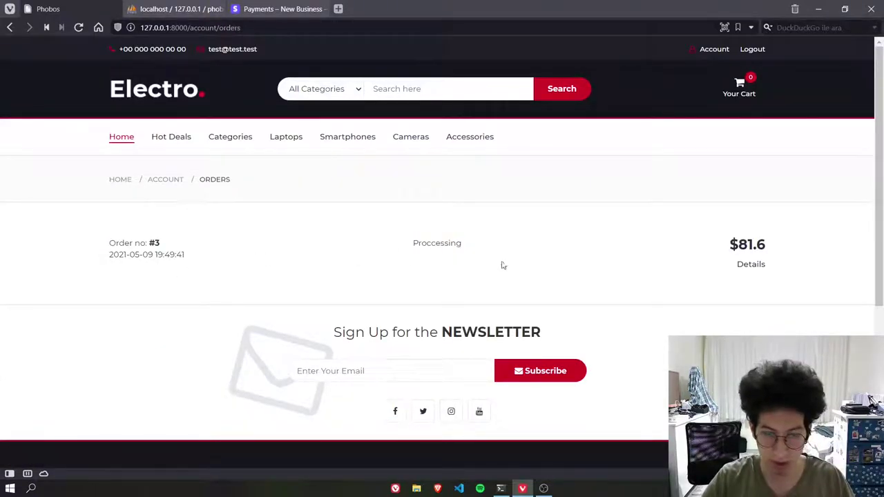
Open the order's details and review its product line and total.
{"action": "left_click", "coordinate": [751, 265]}
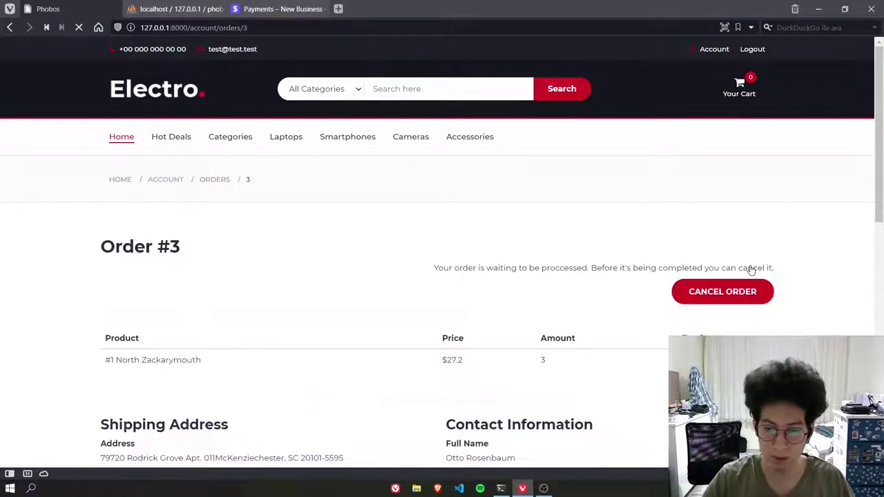
{"action": "scroll", "coordinate": [621, 259], "scroll_direction": "down", "scroll_amount": 2}
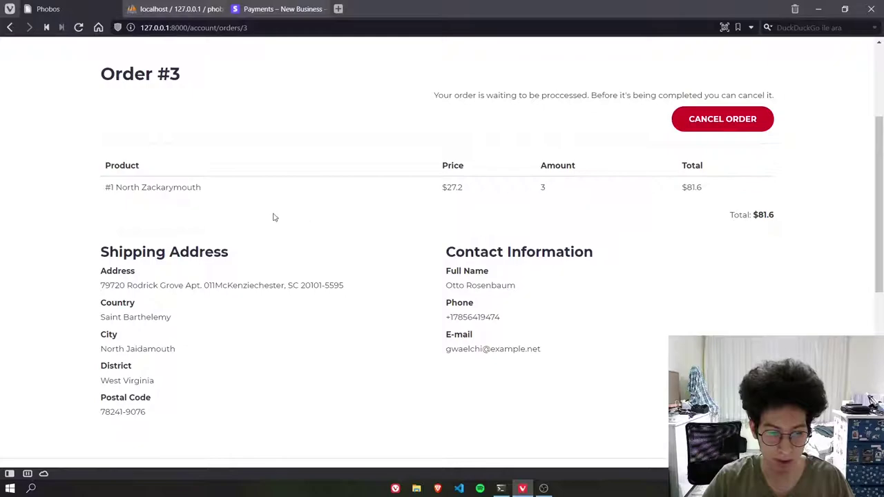
{"action": "scroll", "coordinate": [274, 218], "scroll_direction": "up", "scroll_amount": 2}
{"action": "left_click_drag", "start_coordinate": [203, 303], "coordinate": [105, 278]}
{"action": "left_click", "coordinate": [236, 303]}
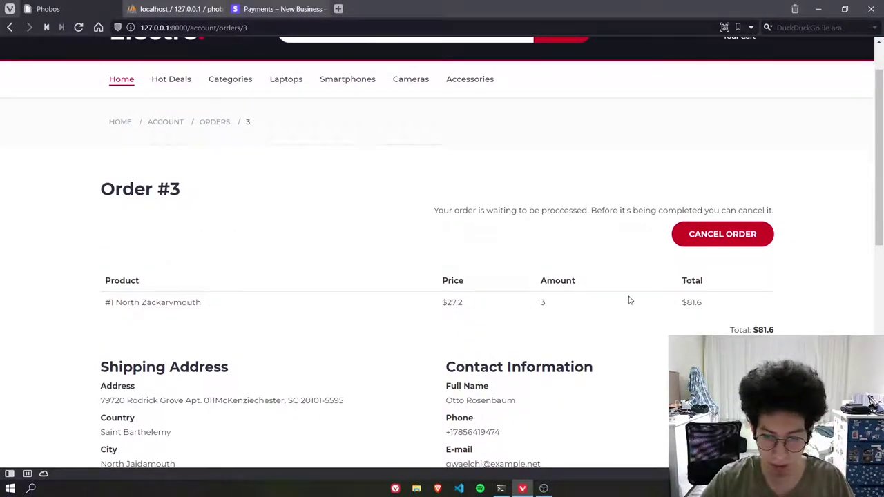
{"action": "left_click_drag", "start_coordinate": [709, 305], "coordinate": [659, 307]}
{"action": "left_click", "coordinate": [656, 307]}
Review the shipping address and contact information on the order details page.
{"action": "scroll", "coordinate": [622, 290], "scroll_direction": "down", "scroll_amount": 2}
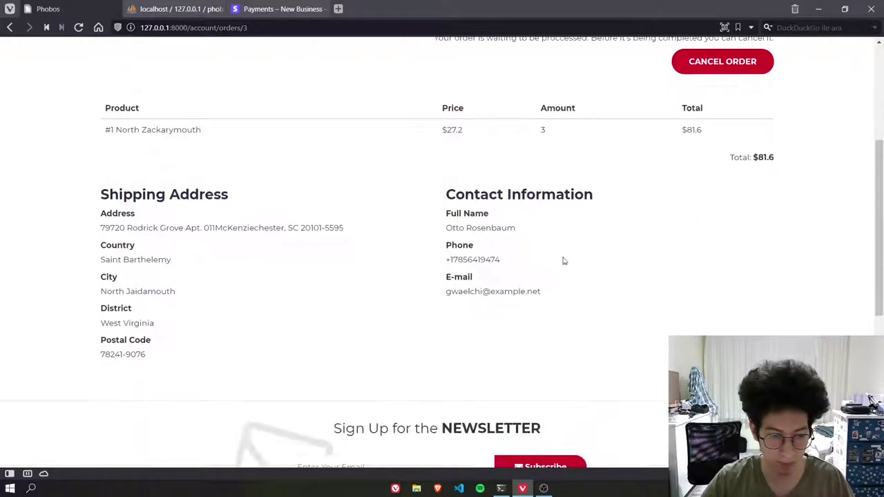
{"action": "left_click_drag", "start_coordinate": [193, 345], "coordinate": [101, 211]}
{"action": "left_click", "coordinate": [430, 214]}
{"action": "left_click_drag", "start_coordinate": [456, 196], "coordinate": [633, 292]}
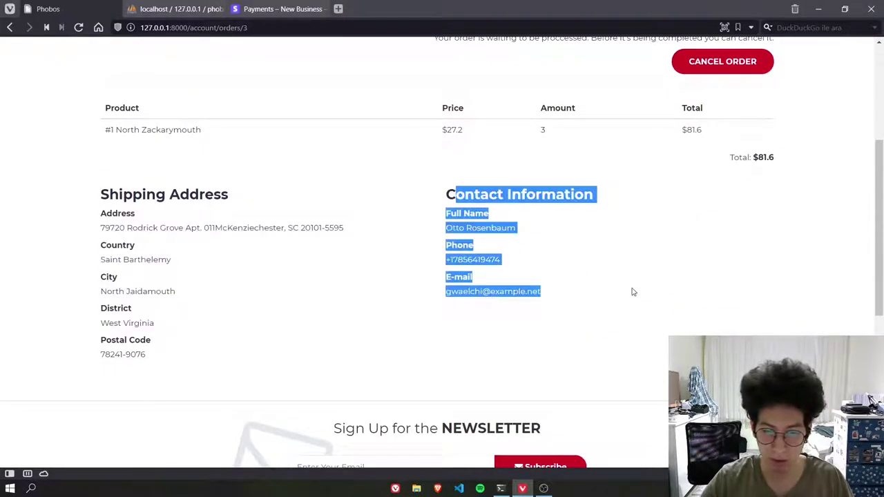
{"action": "left_click", "coordinate": [633, 292]}
{"action": "scroll", "coordinate": [631, 292], "scroll_direction": "up", "scroll_amount": 4}
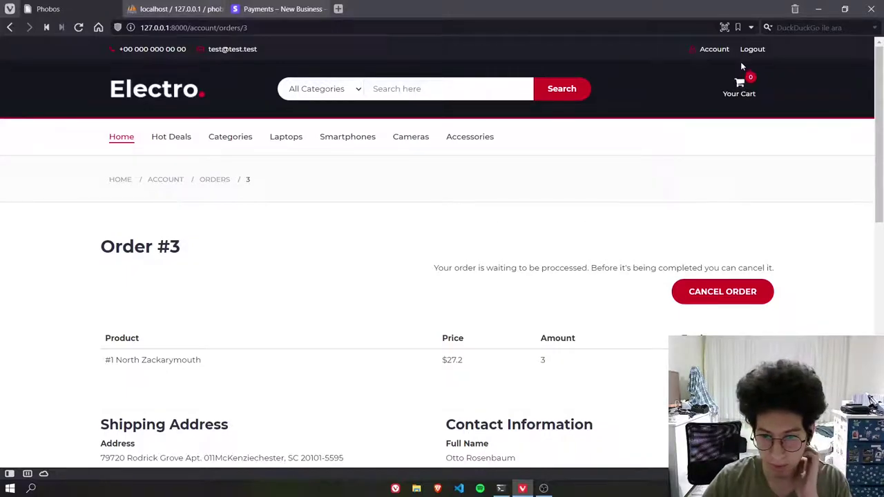
Go to the admin panel at 127.0.0.1:8000/panel and look over the homepage's statistics and charts.
{"action": "left_click_drag", "start_coordinate": [296, 27], "coordinate": [219, 28]}
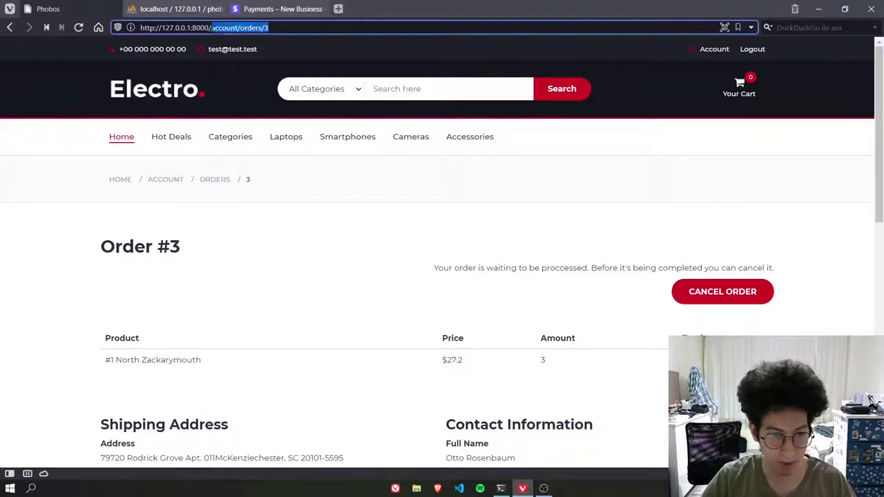
{"action": "type", "text": "panel"}
{"action": "key", "text": "Return"}
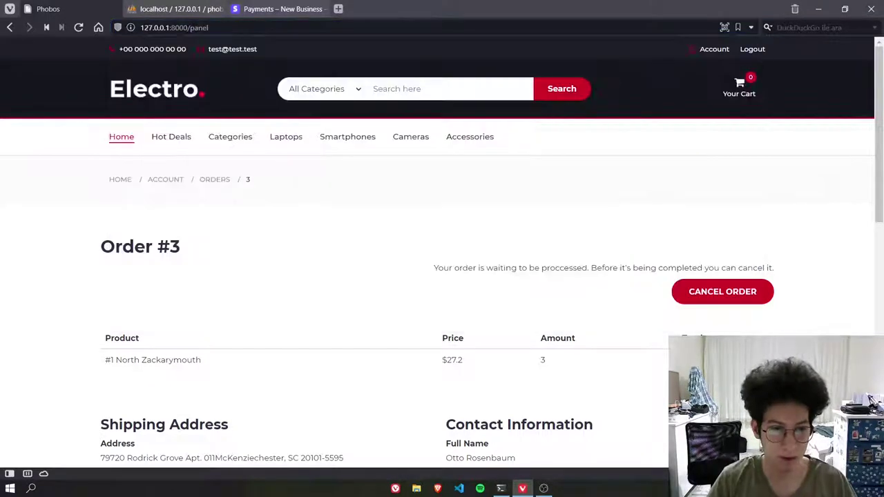
{"action": "scroll", "coordinate": [501, 198], "scroll_direction": "down", "scroll_amount": 5}
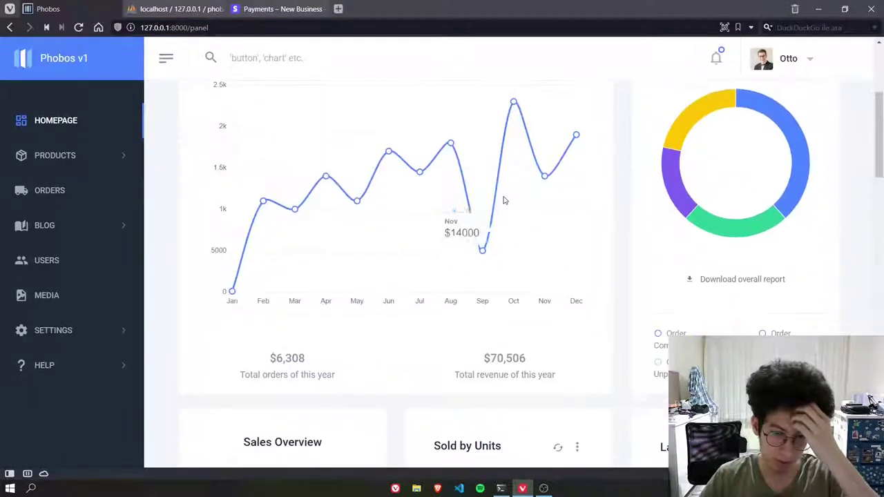
{"action": "scroll", "coordinate": [367, 219], "scroll_direction": "up", "scroll_amount": 5}
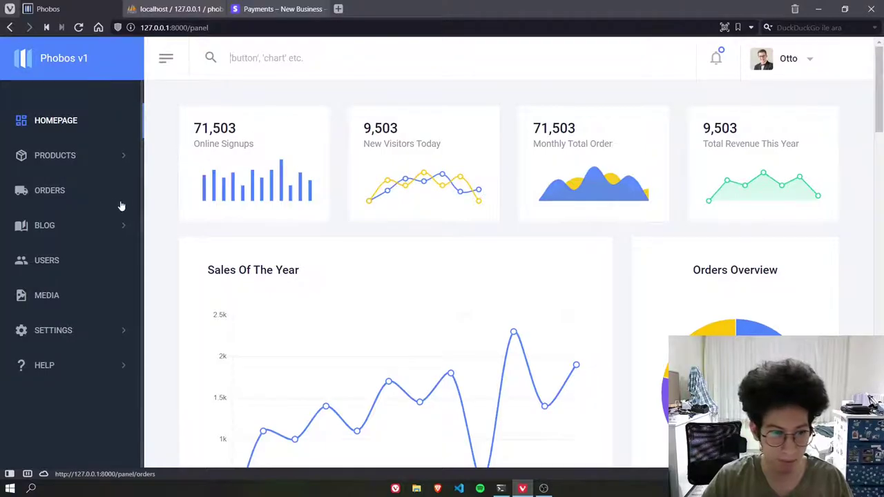
Browse the admin panel's product categories and product list.
{"action": "left_click", "coordinate": [82, 157]}
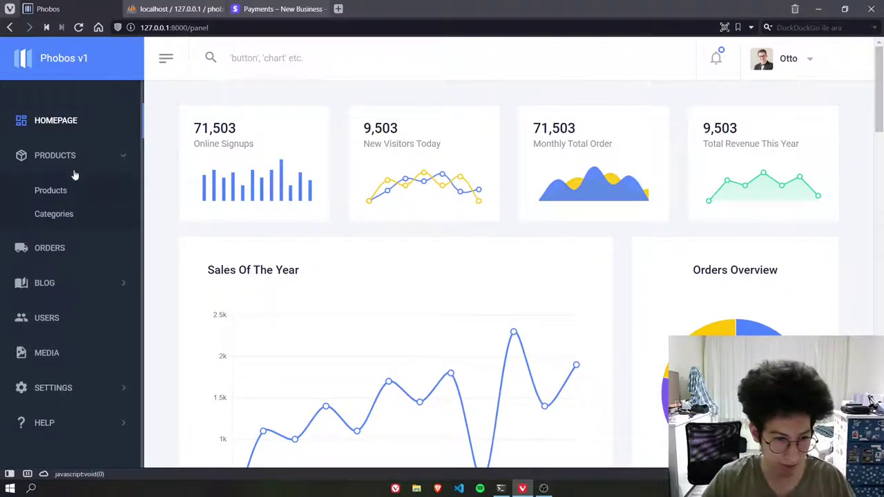
{"action": "left_click", "coordinate": [74, 156]}
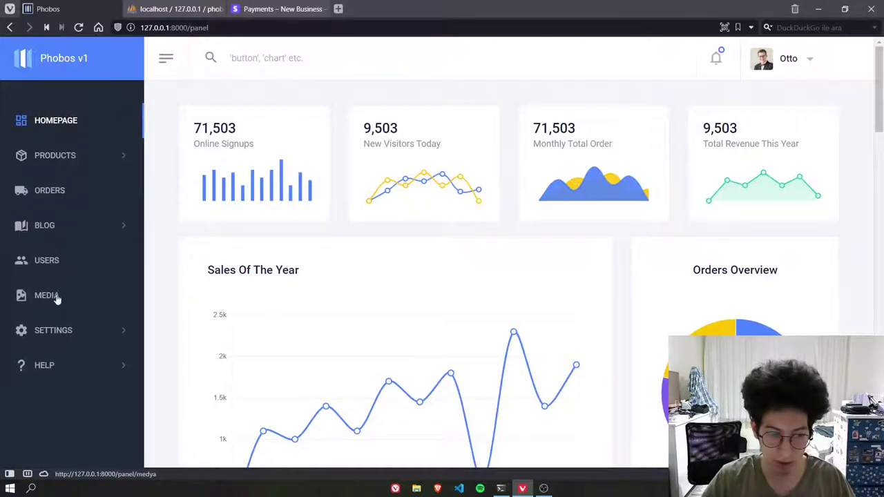
{"action": "left_click", "coordinate": [50, 159]}
{"action": "left_click", "coordinate": [52, 191]}
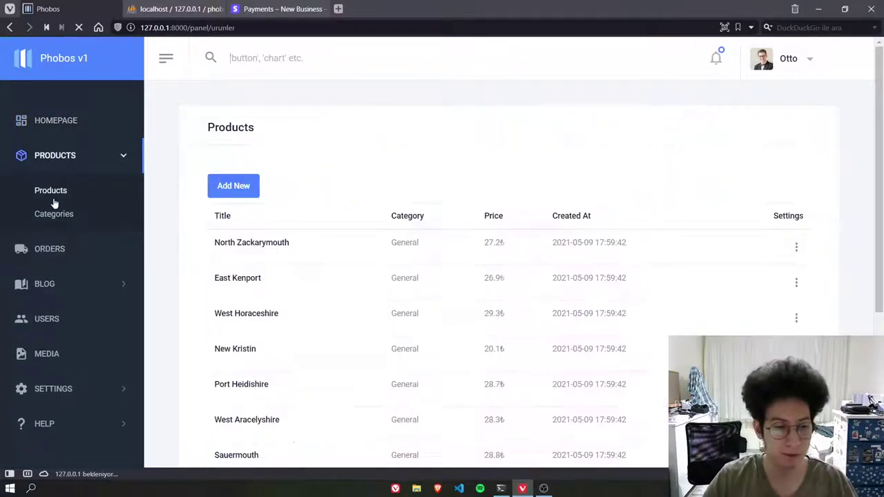
{"action": "left_click", "coordinate": [57, 215]}
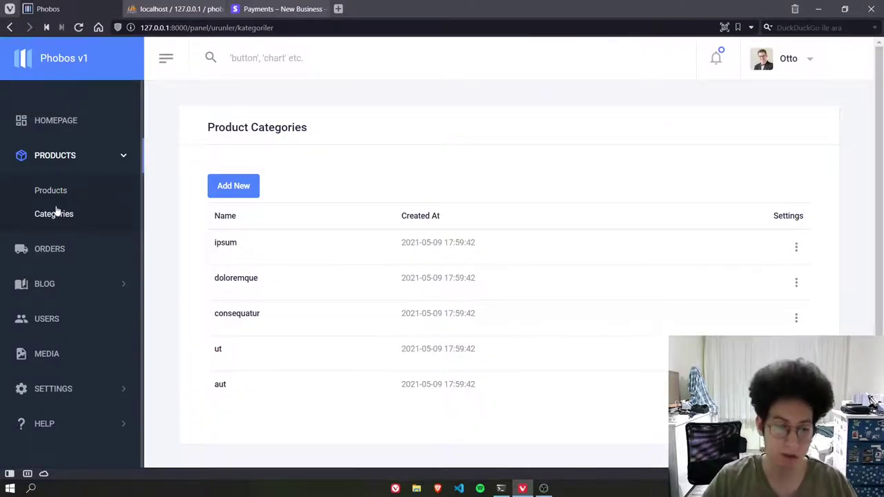
{"action": "left_click", "coordinate": [52, 191]}
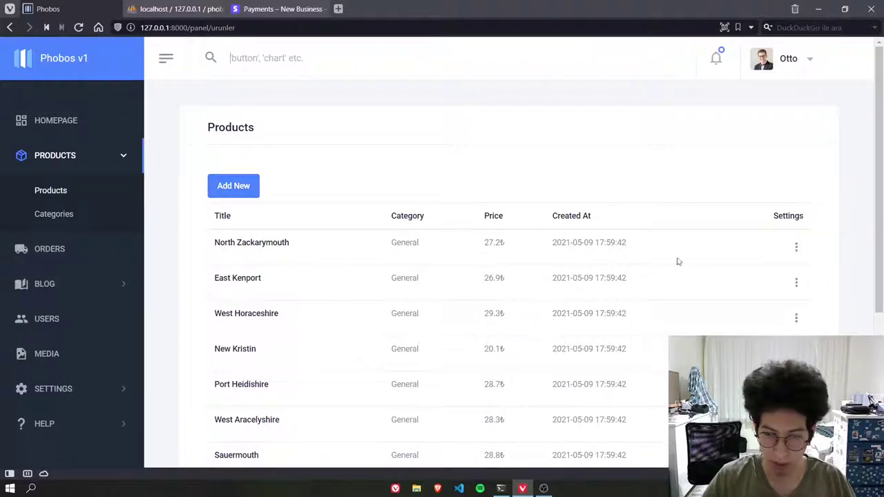
{"action": "scroll", "coordinate": [382, 206], "scroll_direction": "down", "scroll_amount": 3}
{"action": "scroll", "coordinate": [382, 207], "scroll_direction": "up", "scroll_amount": 3}
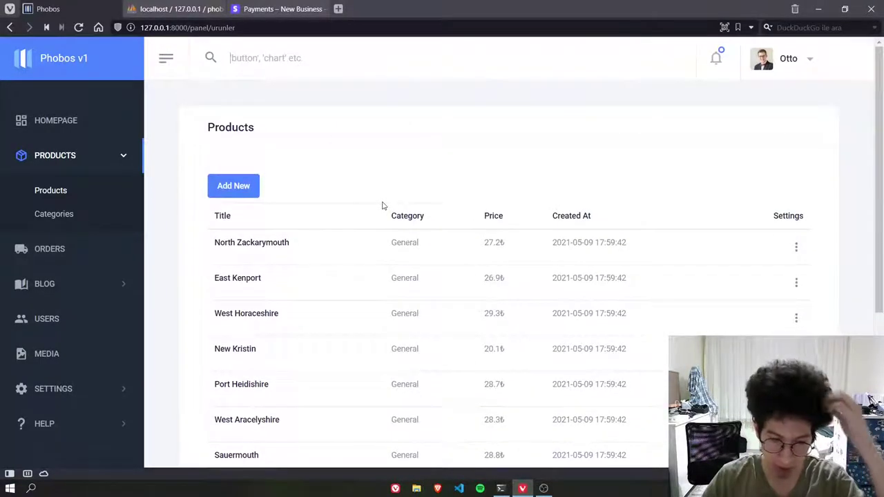
{"action": "scroll", "coordinate": [383, 205], "scroll_direction": "down", "scroll_amount": 2}
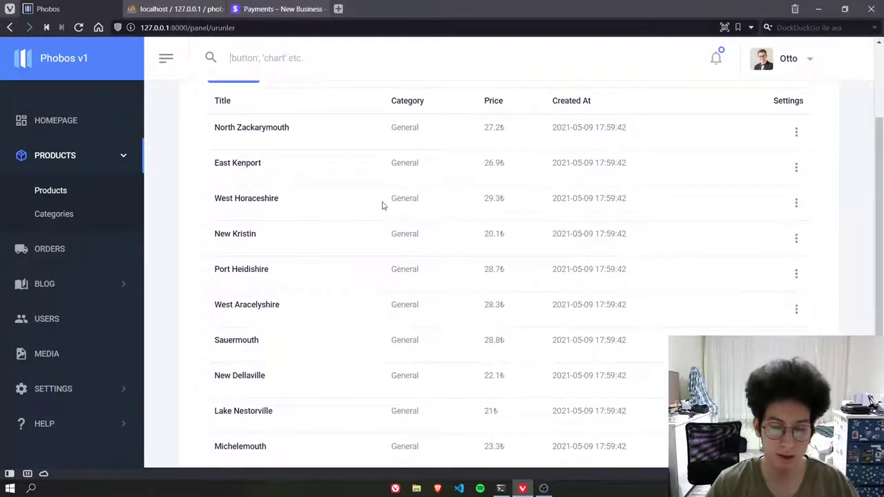
{"action": "scroll", "coordinate": [566, 200], "scroll_direction": "up", "scroll_amount": 2}
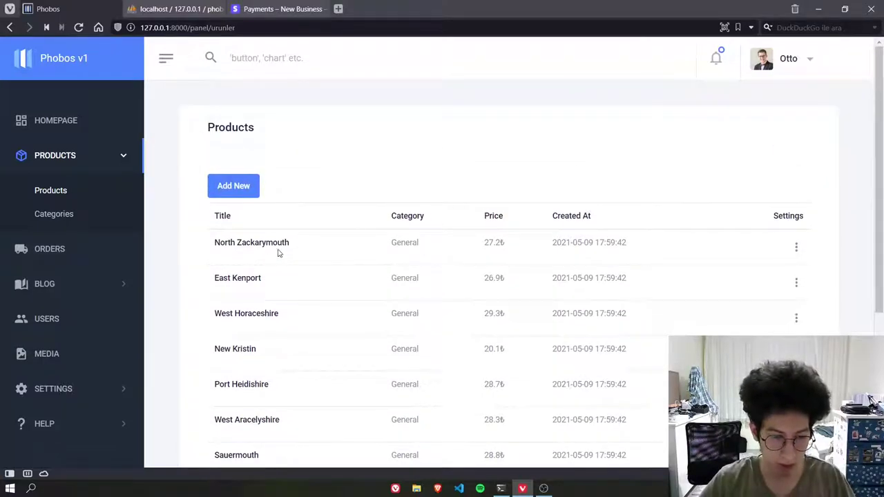
Open the North Zackarymouth product for editing and review its fields.
{"action": "left_click", "coordinate": [796, 247]}
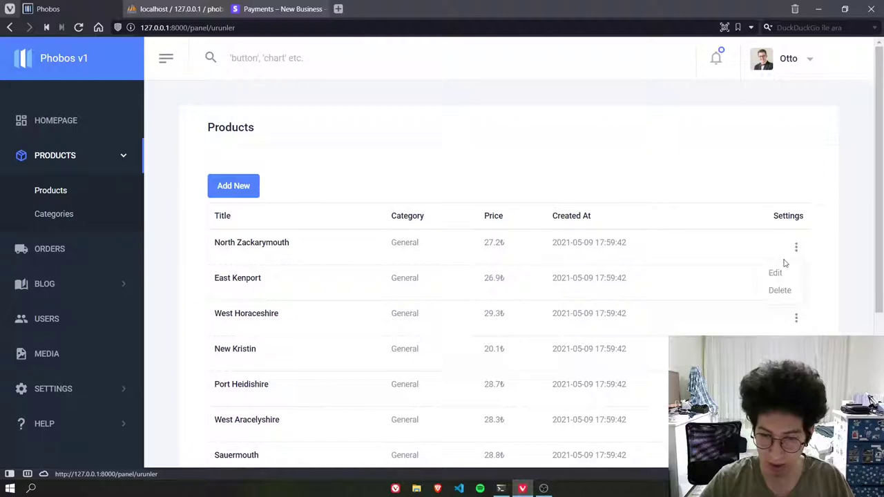
{"action": "left_click", "coordinate": [774, 274]}
{"action": "scroll", "coordinate": [369, 221], "scroll_direction": "down", "scroll_amount": 2}
{"action": "scroll", "coordinate": [296, 248], "scroll_direction": "up", "scroll_amount": 2}
{"action": "double_click", "coordinate": [234, 180]}
{"action": "left_click", "coordinate": [288, 181]}
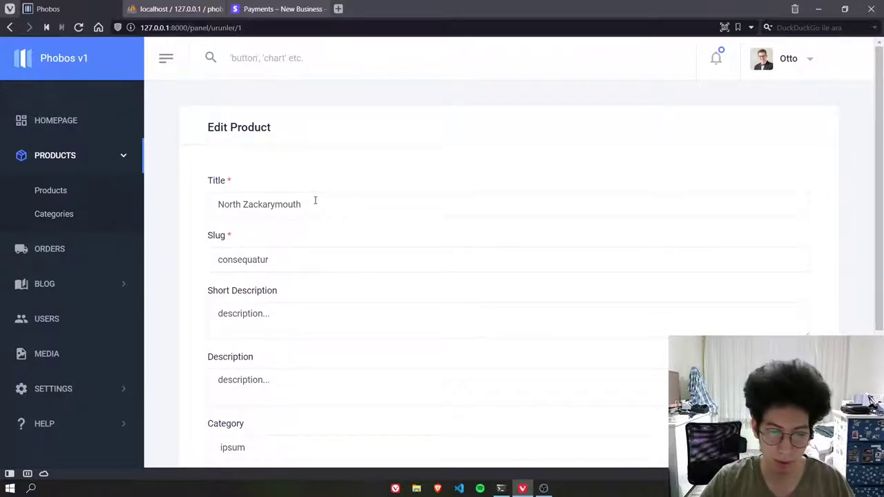
{"action": "scroll", "coordinate": [238, 191], "scroll_direction": "down", "scroll_amount": 3}
{"action": "scroll", "coordinate": [278, 263], "scroll_direction": "up", "scroll_amount": 2}
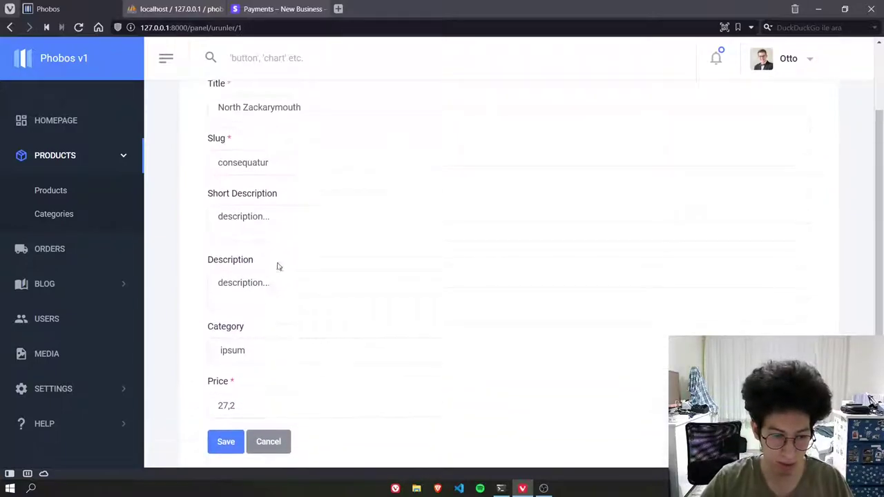
Set the product's category to ut, save it, and return to the product list.
{"action": "left_click", "coordinate": [265, 372]}
{"action": "left_click", "coordinate": [253, 422]}
{"action": "scroll", "coordinate": [249, 438], "scroll_direction": "down", "scroll_amount": 2}
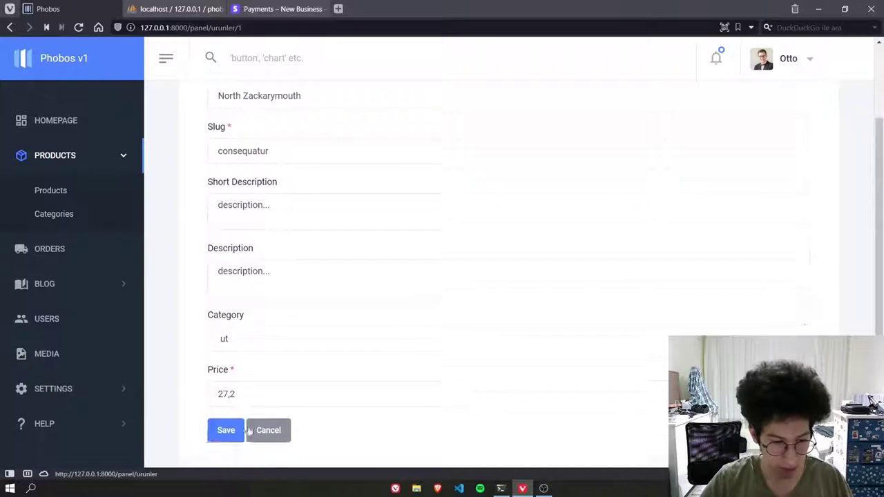
{"action": "left_click", "coordinate": [227, 406]}
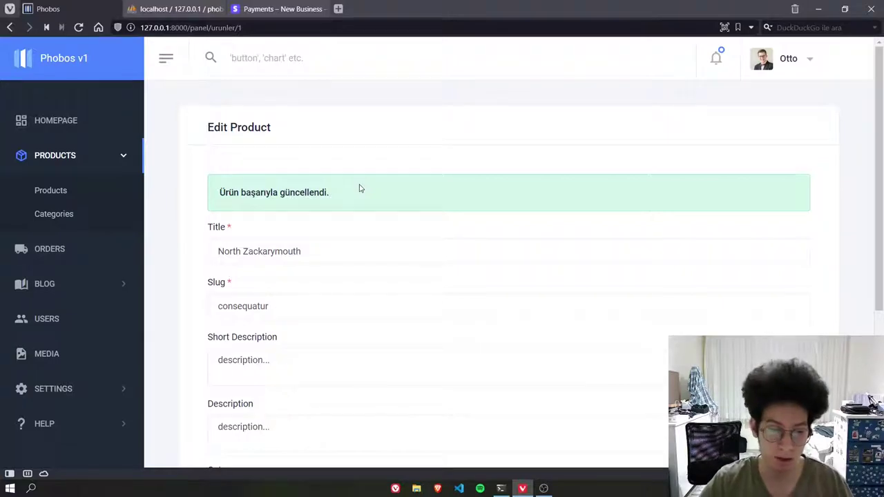
{"action": "scroll", "coordinate": [345, 190], "scroll_direction": "down", "scroll_amount": 5}
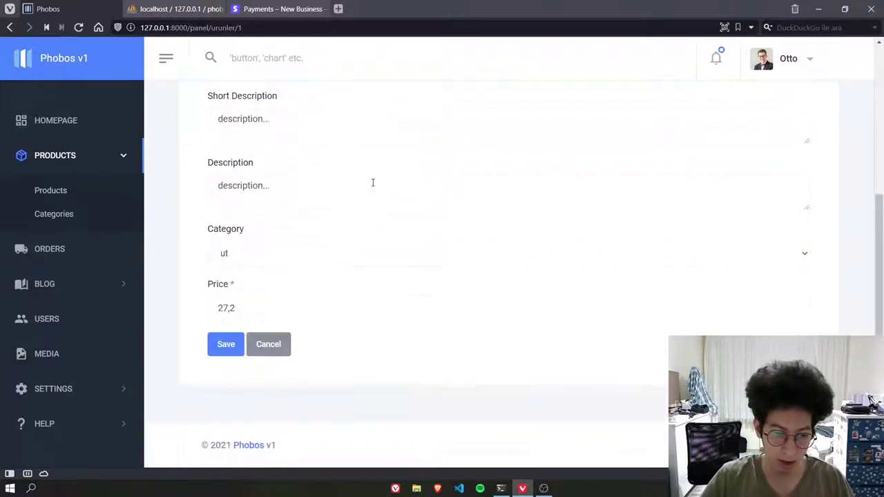
{"action": "left_click", "coordinate": [269, 344]}
Delete the West Horaceshire product from the product list.
{"action": "scroll", "coordinate": [519, 212], "scroll_direction": "down", "scroll_amount": 3}
{"action": "scroll", "coordinate": [815, 239], "scroll_direction": "up", "scroll_amount": 2}
{"action": "left_click", "coordinate": [798, 260]}
{"action": "left_click", "coordinate": [780, 304]}
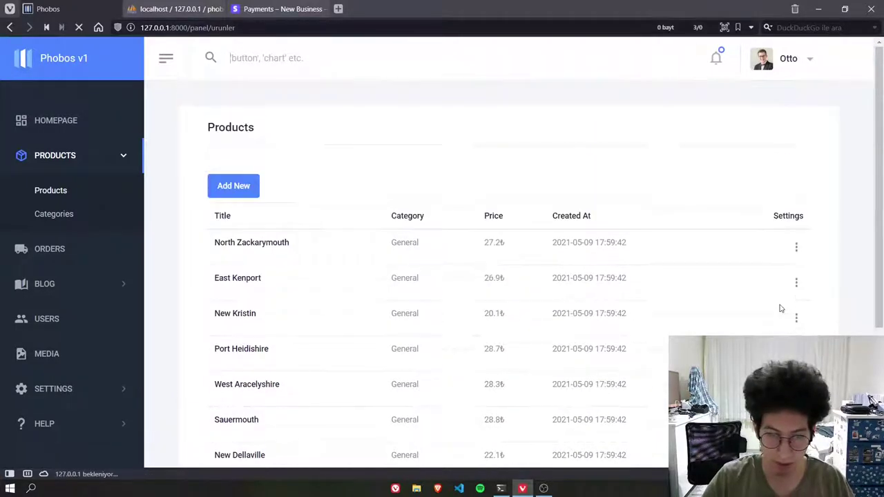
Examine the new product form and go back to the product list without adding a product.
{"action": "scroll", "coordinate": [615, 227], "scroll_direction": "down", "scroll_amount": 3}
{"action": "scroll", "coordinate": [375, 258], "scroll_direction": "up", "scroll_amount": 3}
{"action": "left_click", "coordinate": [228, 192]}
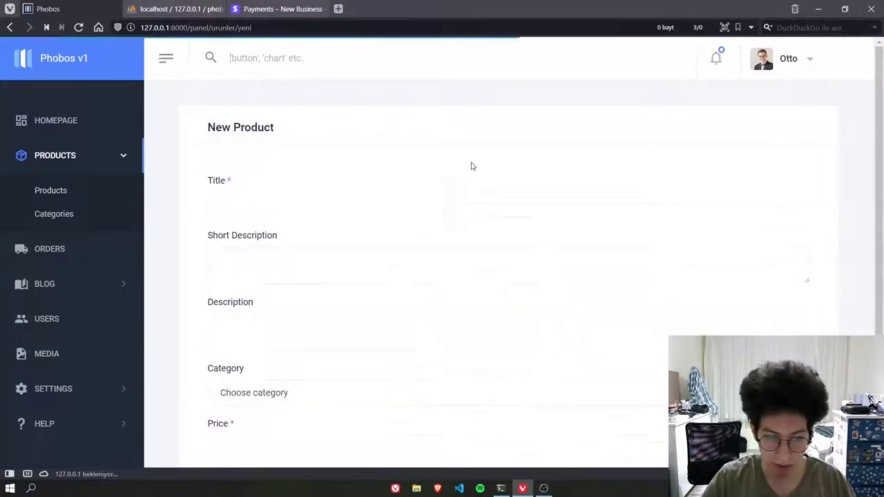
{"action": "scroll", "coordinate": [262, 338], "scroll_direction": "down", "scroll_amount": 2}
{"action": "left_click", "coordinate": [263, 342]}
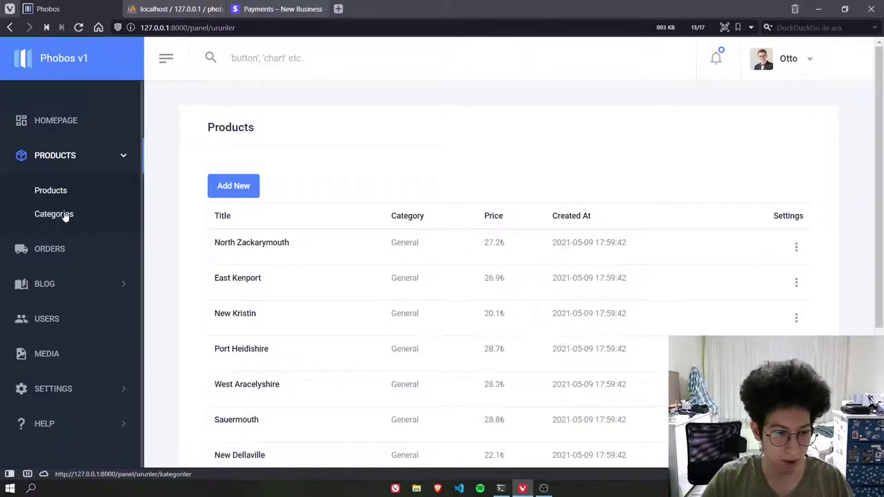
Open the ipsum product category for editing, save it without changes, and return to the category list.
{"action": "left_click", "coordinate": [63, 214]}
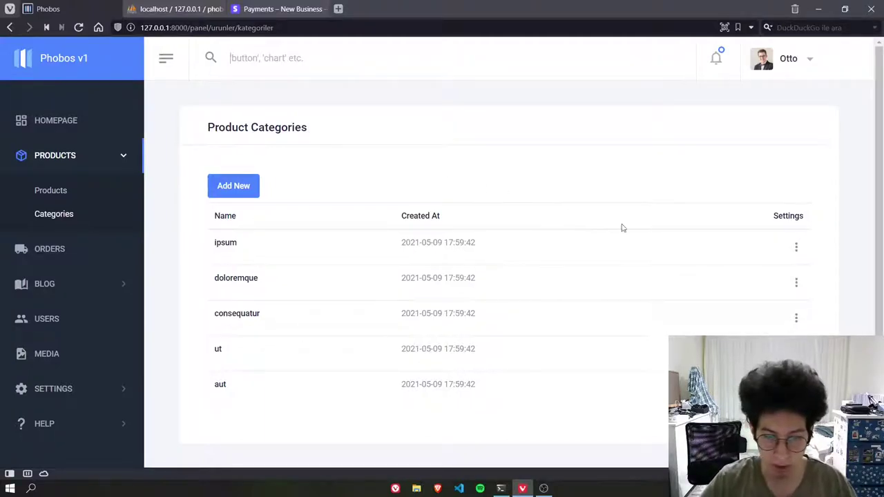
{"action": "left_click", "coordinate": [796, 247]}
{"action": "left_click", "coordinate": [776, 273]}
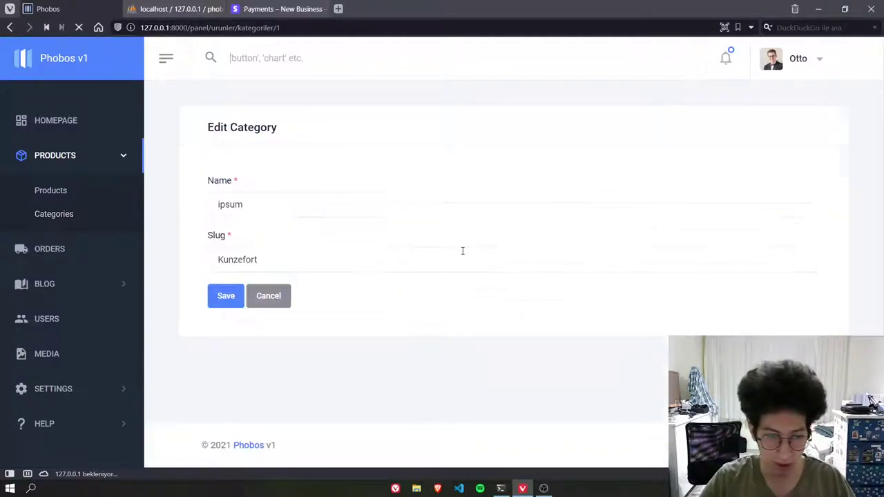
{"action": "left_click", "coordinate": [280, 297]}
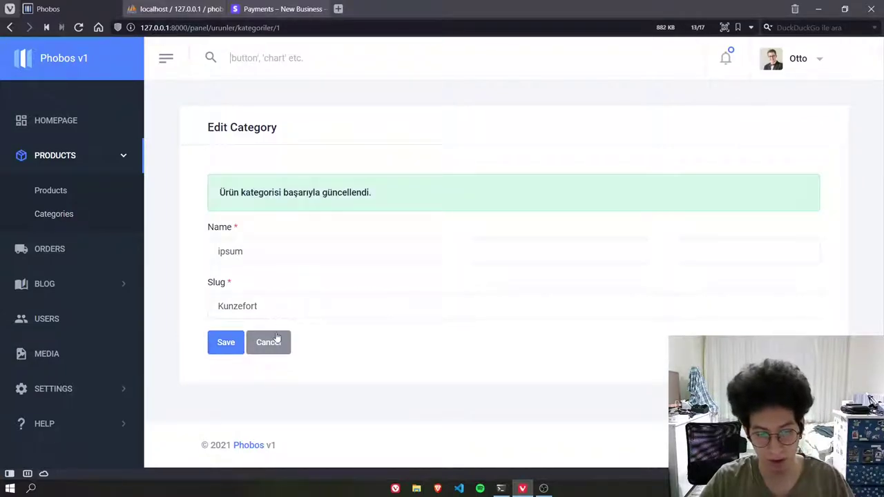
Delete the ipsum category from the product categories.
{"action": "left_click", "coordinate": [796, 248]}
{"action": "left_click", "coordinate": [778, 291]}
Open the order list and examine the newest order's customer, date, status and total.
{"action": "left_click", "coordinate": [59, 250]}
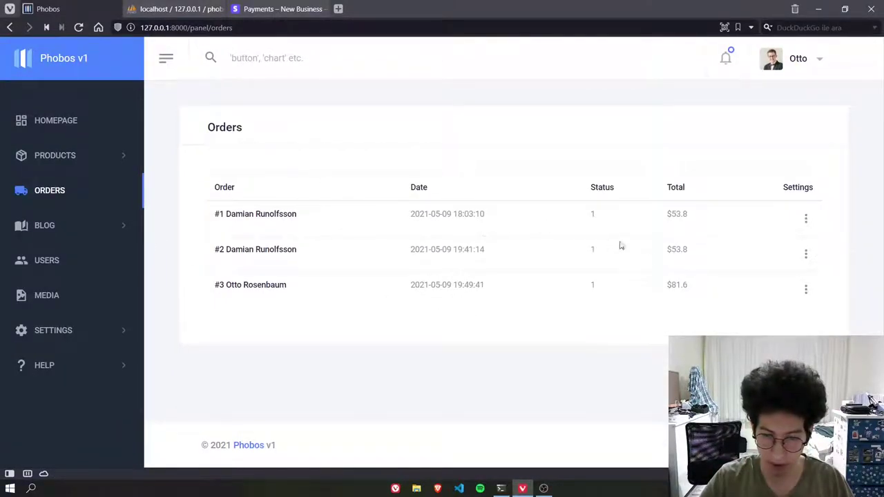
{"action": "left_click_drag", "start_coordinate": [220, 288], "coordinate": [756, 284]}
{"action": "left_click", "coordinate": [476, 302]}
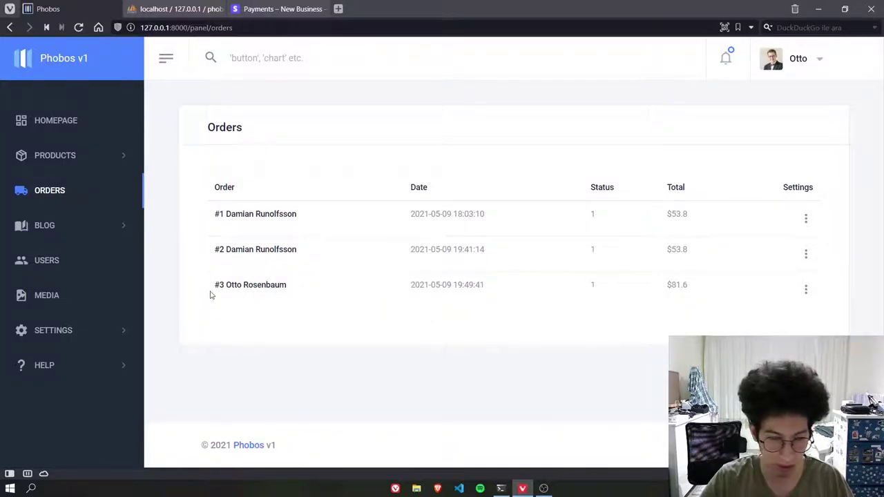
{"action": "left_click_drag", "start_coordinate": [310, 288], "coordinate": [225, 288]}
{"action": "left_click", "coordinate": [242, 294]}
{"action": "left_click", "coordinate": [238, 296]}
{"action": "left_click_drag", "start_coordinate": [297, 290], "coordinate": [230, 290]}
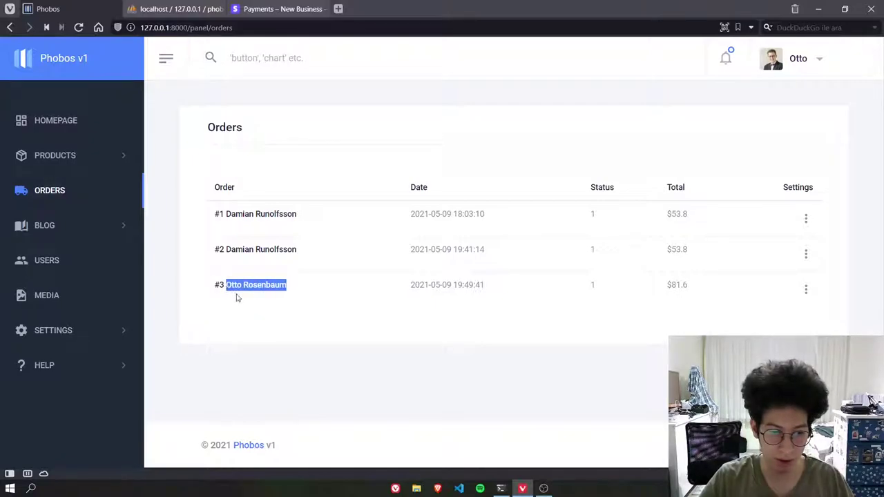
{"action": "left_click", "coordinate": [235, 295]}
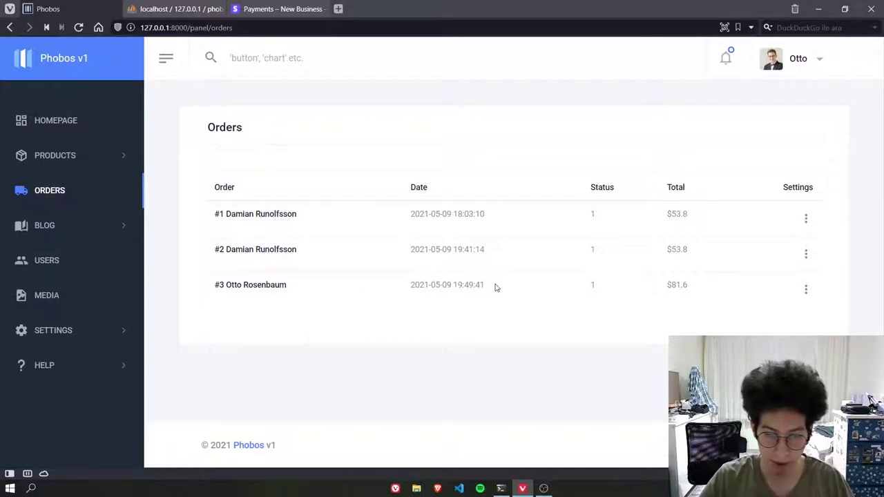
{"action": "left_click_drag", "start_coordinate": [495, 287], "coordinate": [413, 288]}
{"action": "left_click", "coordinate": [451, 296]}
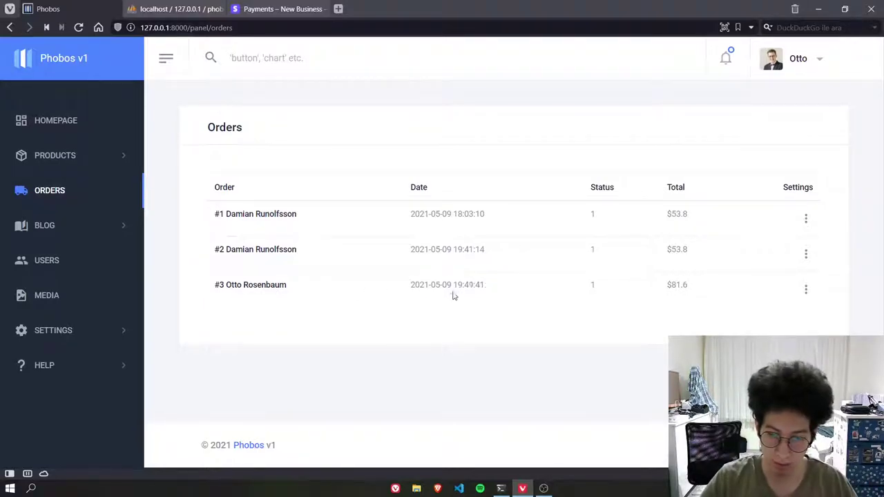
{"action": "left_click_drag", "start_coordinate": [609, 284], "coordinate": [581, 285]}
{"action": "left_click_drag", "start_coordinate": [699, 286], "coordinate": [664, 286]}
{"action": "left_click", "coordinate": [658, 299]}
{"action": "left_click", "coordinate": [669, 300]}
Open the newest order's details and examine its product line, price, amount and total.
{"action": "left_click", "coordinate": [805, 293]}
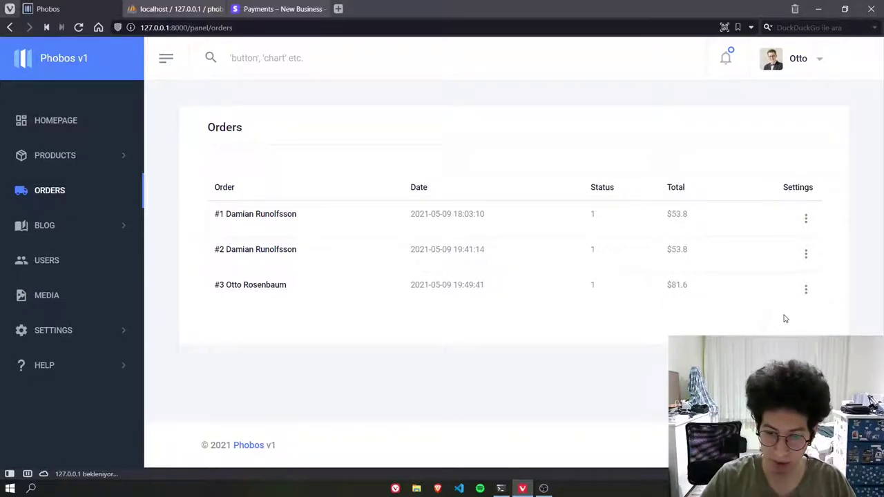
{"action": "left_click", "coordinate": [783, 316]}
{"action": "scroll", "coordinate": [437, 225], "scroll_direction": "down", "scroll_amount": 1}
{"action": "scroll", "coordinate": [437, 224], "scroll_direction": "up", "scroll_amount": 1}
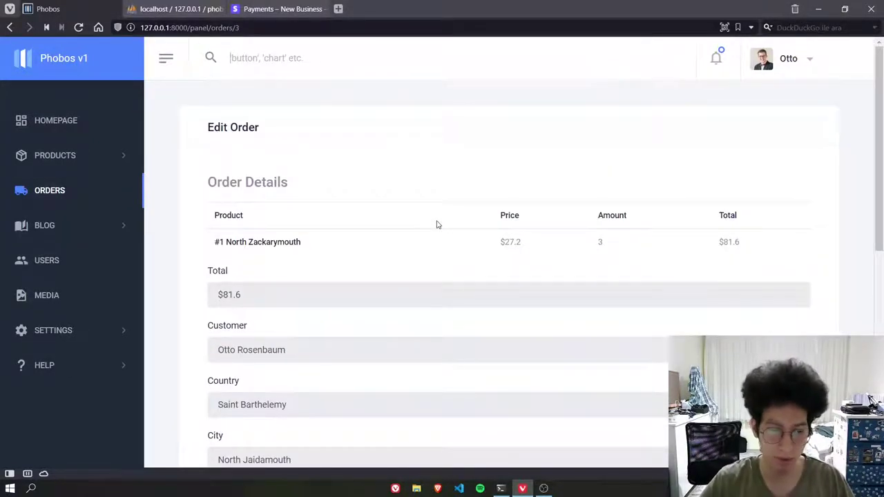
{"action": "scroll", "coordinate": [430, 194], "scroll_direction": "down", "scroll_amount": 6}
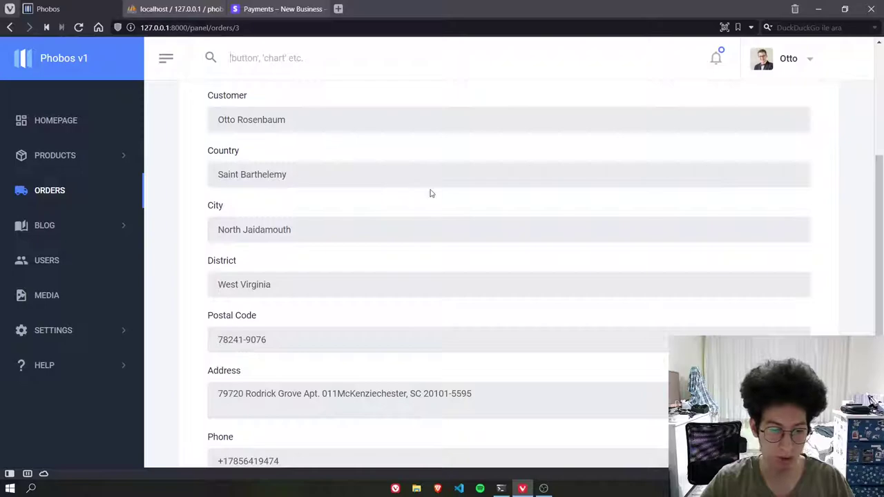
{"action": "scroll", "coordinate": [414, 197], "scroll_direction": "up", "scroll_amount": 4}
{"action": "scroll", "coordinate": [406, 199], "scroll_direction": "up", "scroll_amount": 4}
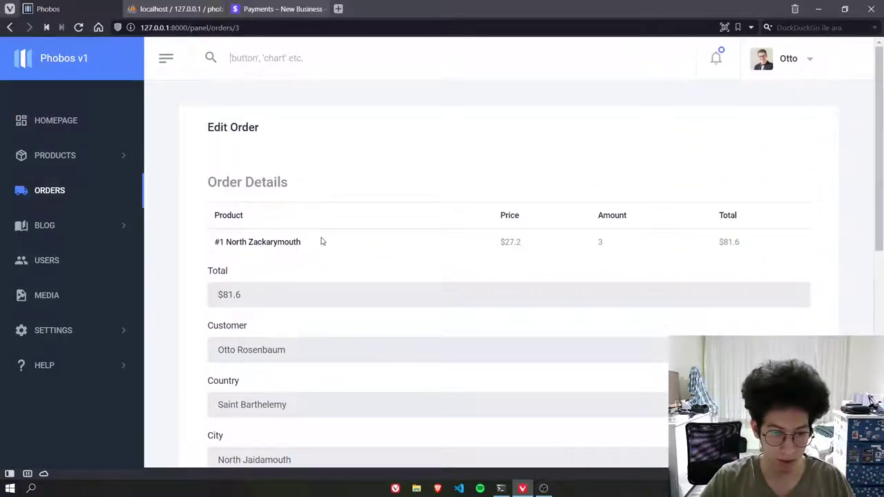
{"action": "left_click_drag", "start_coordinate": [758, 246], "coordinate": [207, 253]}
{"action": "left_click", "coordinate": [319, 253]}
Review the order's customer, address and contact fields, and return to the order list.
{"action": "scroll", "coordinate": [308, 248], "scroll_direction": "down", "scroll_amount": 3}
{"action": "double_click", "coordinate": [275, 237]}
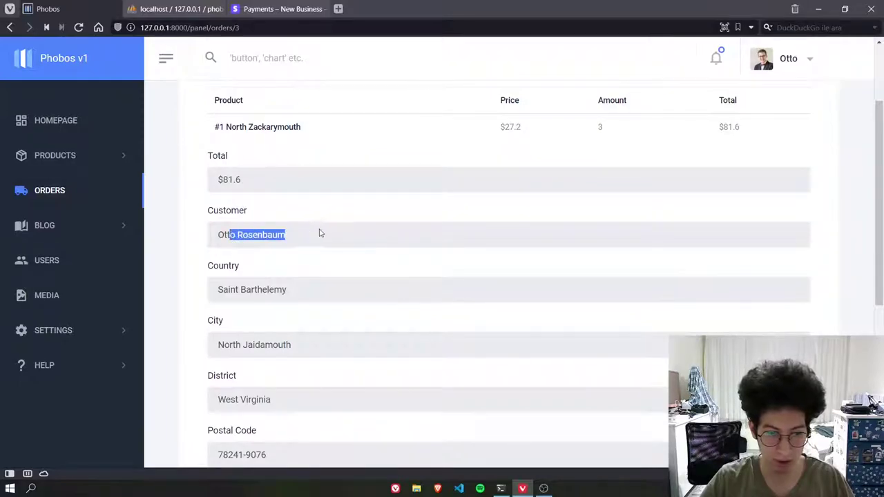
{"action": "scroll", "coordinate": [317, 232], "scroll_direction": "down", "scroll_amount": 2}
{"action": "left_click_drag", "start_coordinate": [318, 231], "coordinate": [198, 239]}
{"action": "scroll", "coordinate": [313, 244], "scroll_direction": "down", "scroll_amount": 4}
{"action": "scroll", "coordinate": [304, 249], "scroll_direction": "down", "scroll_amount": 2}
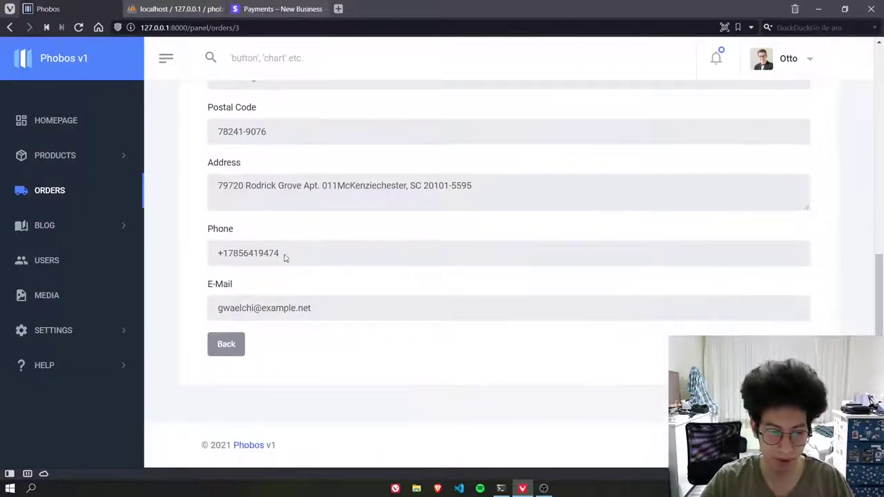
{"action": "left_click_drag", "start_coordinate": [355, 304], "coordinate": [287, 238]}
{"action": "left_click", "coordinate": [205, 159]}
{"action": "scroll", "coordinate": [324, 233], "scroll_direction": "up", "scroll_amount": 5}
{"action": "scroll", "coordinate": [320, 247], "scroll_direction": "down", "scroll_amount": 5}
{"action": "left_click", "coordinate": [226, 348]}
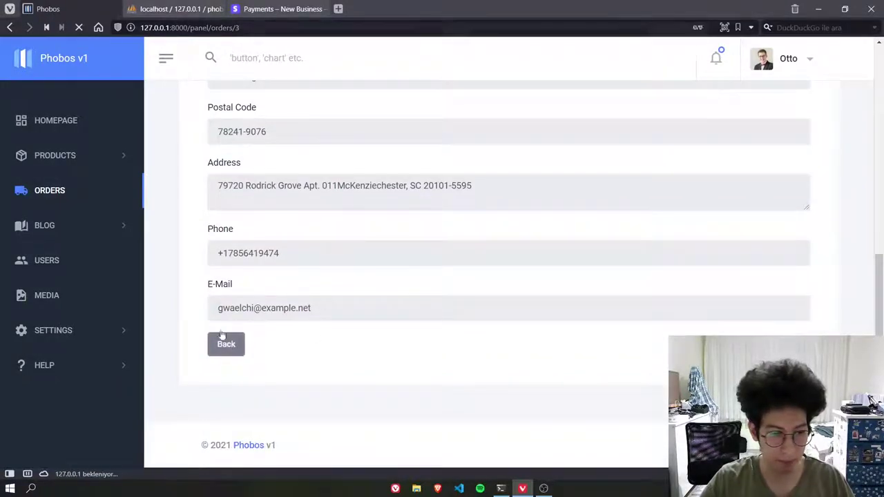
Look through the blog's posts, categories and tags lists, and return to the posts.
{"action": "left_click", "coordinate": [43, 226]}
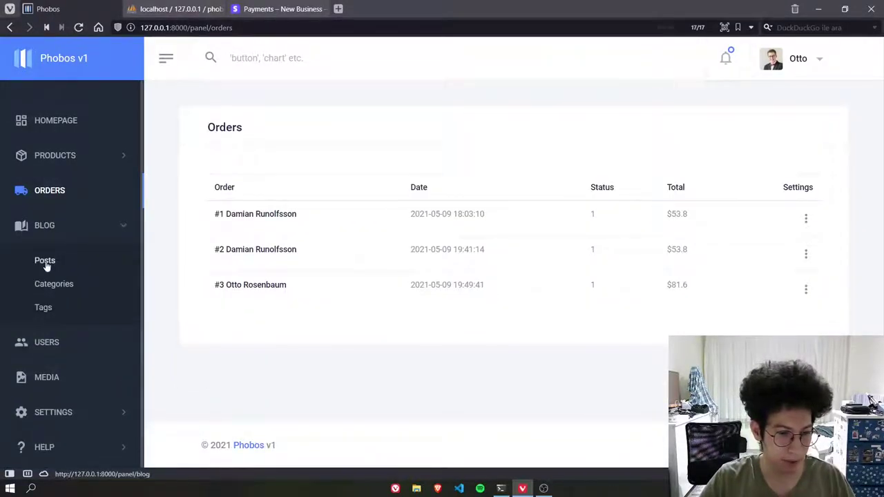
{"action": "left_click", "coordinate": [45, 261]}
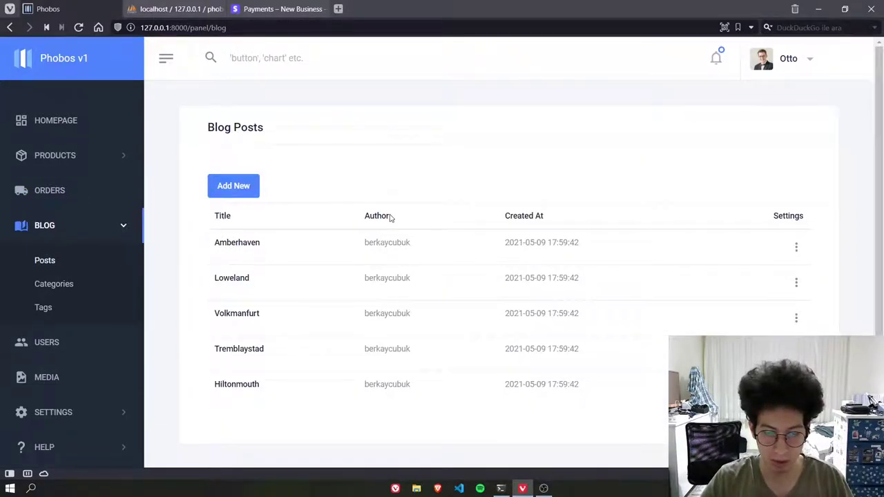
{"action": "left_click", "coordinate": [55, 283]}
{"action": "left_click", "coordinate": [42, 308]}
{"action": "left_click", "coordinate": [43, 261]}
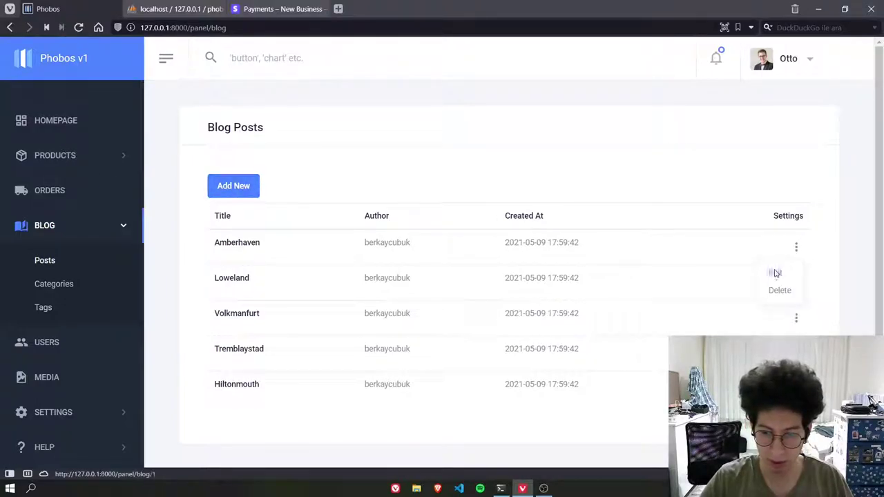
Open the Amberhaven blog post for editing, add asdf to the end of its content, and save it.
{"action": "left_click", "coordinate": [775, 275]}
{"action": "scroll", "coordinate": [491, 235], "scroll_direction": "down", "scroll_amount": 1}
{"action": "scroll", "coordinate": [387, 241], "scroll_direction": "up", "scroll_amount": 1}
{"action": "left_click", "coordinate": [380, 296]}
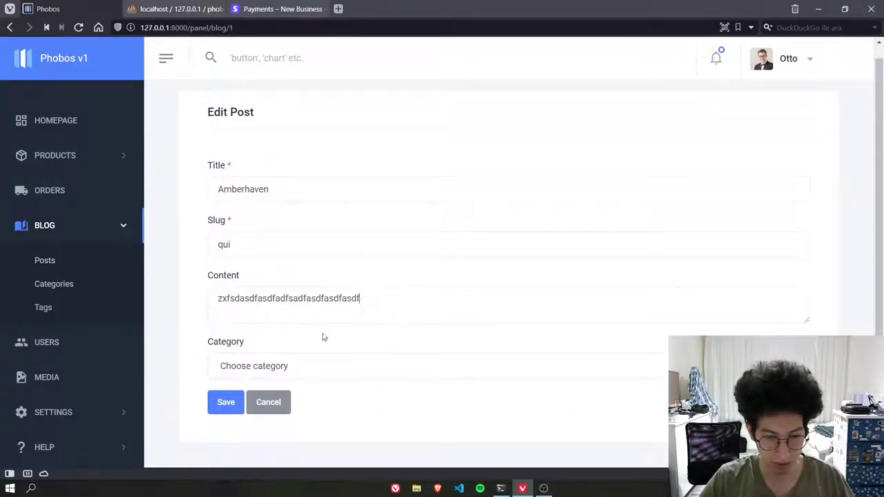
{"action": "type", "text": "asdf"}
{"action": "left_click", "coordinate": [226, 403]}
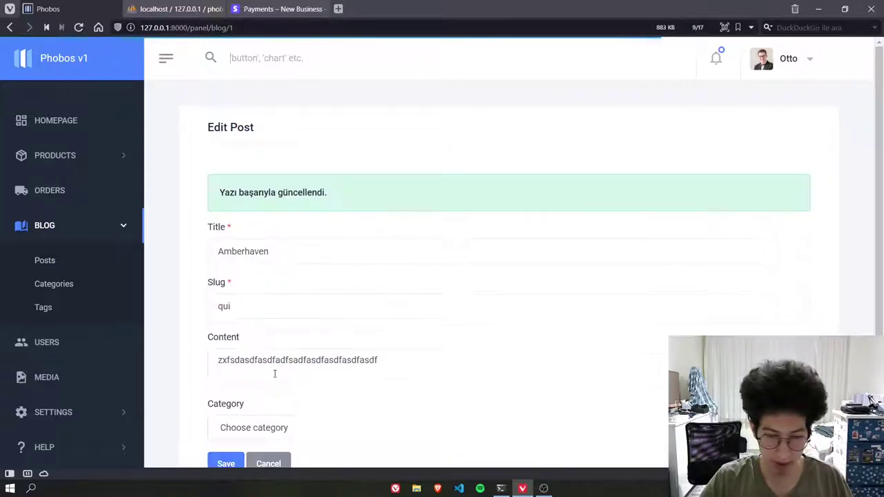
Set the Amberhaven post's category to consectetur, save it, and return to the blog post list.
{"action": "scroll", "coordinate": [277, 373], "scroll_direction": "down", "scroll_amount": 2}
{"action": "left_click", "coordinate": [270, 309]}
{"action": "left_click", "coordinate": [250, 351]}
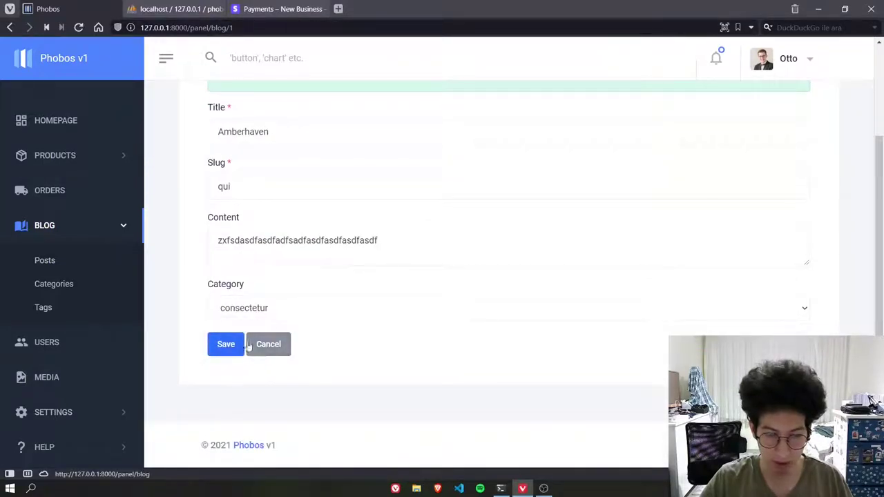
{"action": "left_click", "coordinate": [225, 345]}
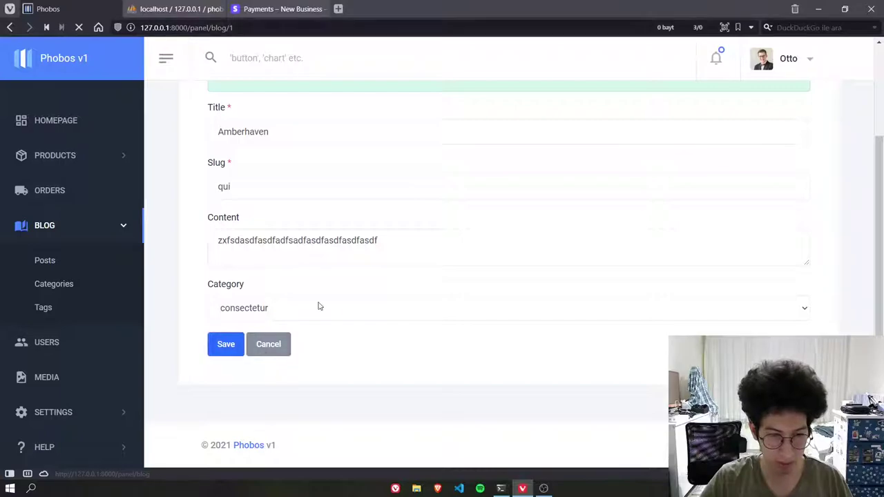
{"action": "scroll", "coordinate": [314, 318], "scroll_direction": "down", "scroll_amount": 2}
{"action": "left_click", "coordinate": [270, 343]}
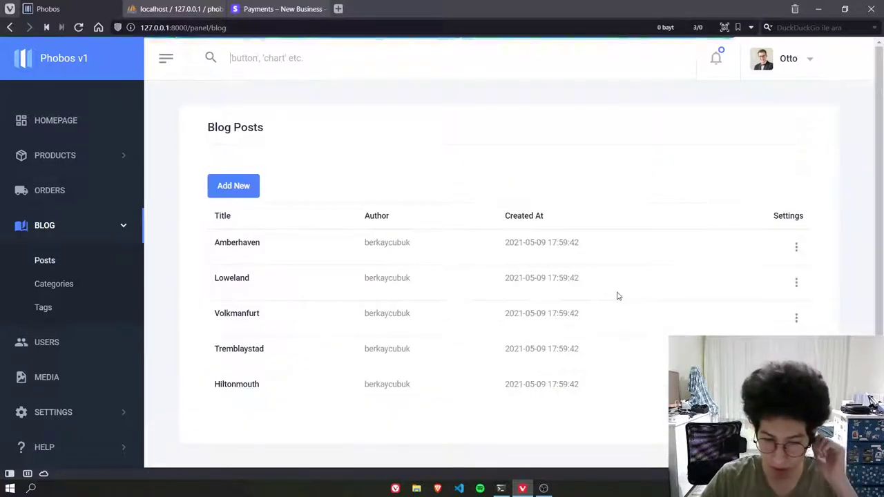
Check the remaining blog posts and view the blog categories and tags again.
{"action": "scroll", "coordinate": [618, 296], "scroll_direction": "down", "scroll_amount": 2}
{"action": "left_click", "coordinate": [767, 356]}
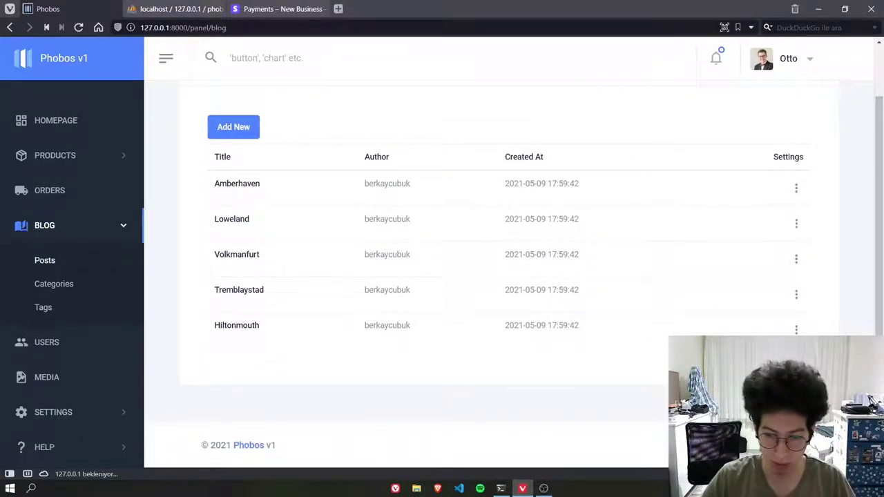
{"action": "left_click", "coordinate": [60, 285]}
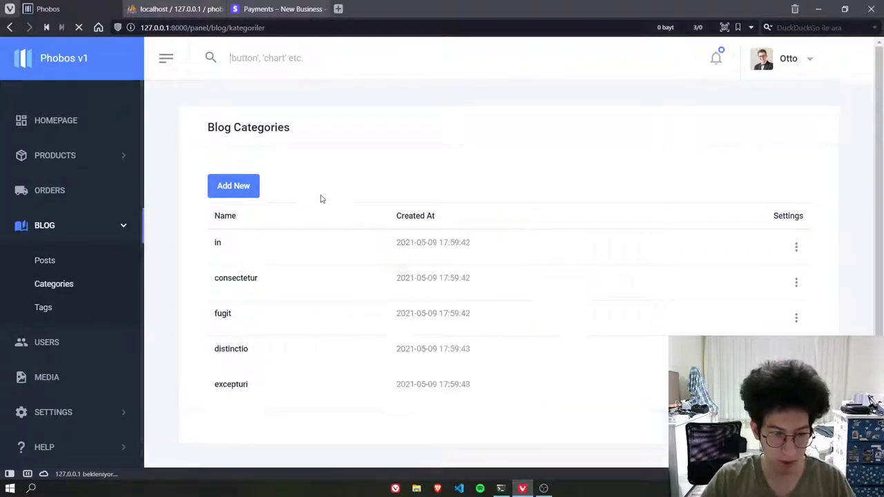
{"action": "left_click", "coordinate": [50, 305]}
Browse the user list, open the first user's edit form, and return to the list without changing anything.
{"action": "left_click", "coordinate": [43, 346]}
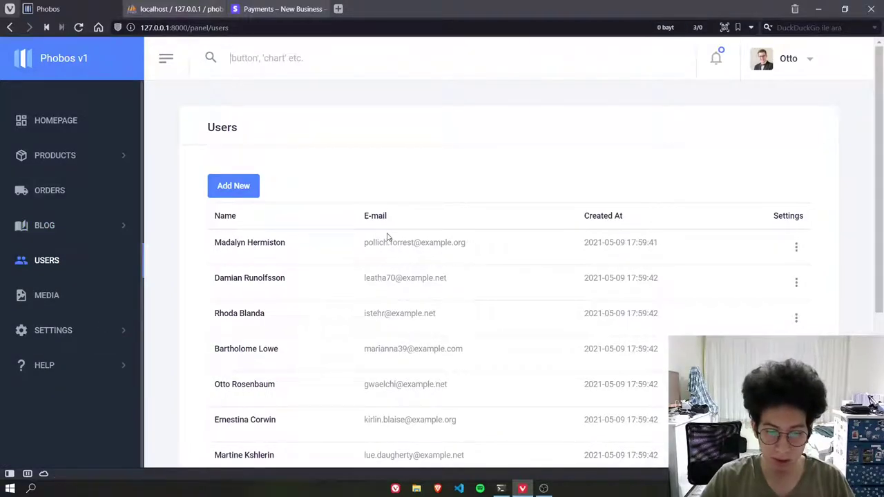
{"action": "scroll", "coordinate": [387, 237], "scroll_direction": "down", "scroll_amount": 3}
{"action": "scroll", "coordinate": [320, 201], "scroll_direction": "up", "scroll_amount": 2}
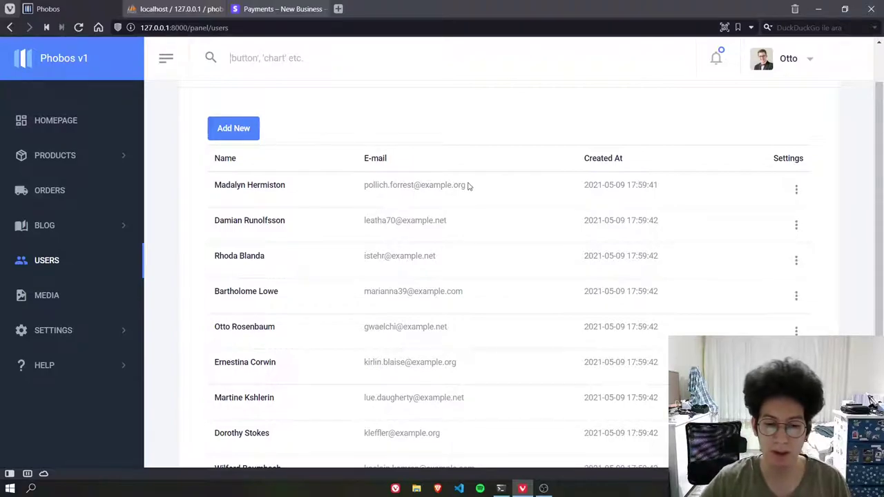
{"action": "left_click", "coordinate": [797, 186]}
{"action": "left_click", "coordinate": [781, 216]}
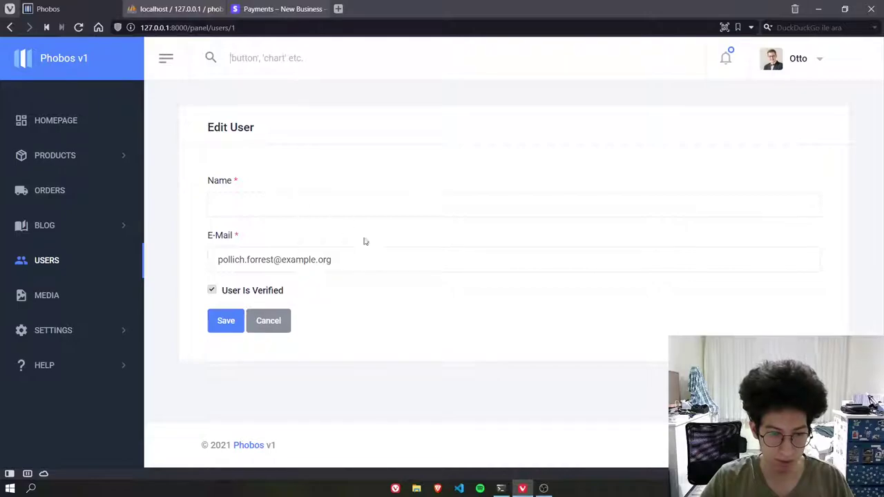
{"action": "left_click", "coordinate": [283, 321]}
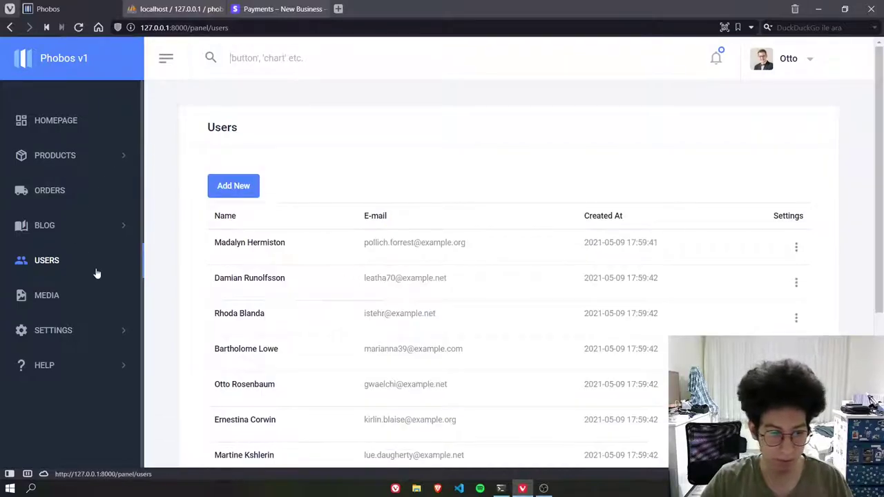
{"action": "scroll", "coordinate": [435, 310], "scroll_direction": "down", "scroll_amount": 4}
{"action": "scroll", "coordinate": [442, 323], "scroll_direction": "up", "scroll_amount": 4}
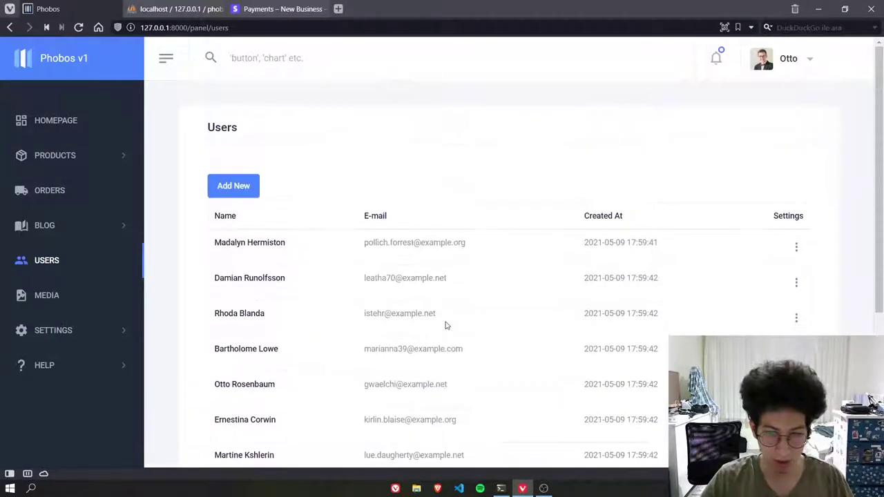
Open File1 from the media files, examine its name and image, and go back without saving.
{"action": "left_click", "coordinate": [95, 297]}
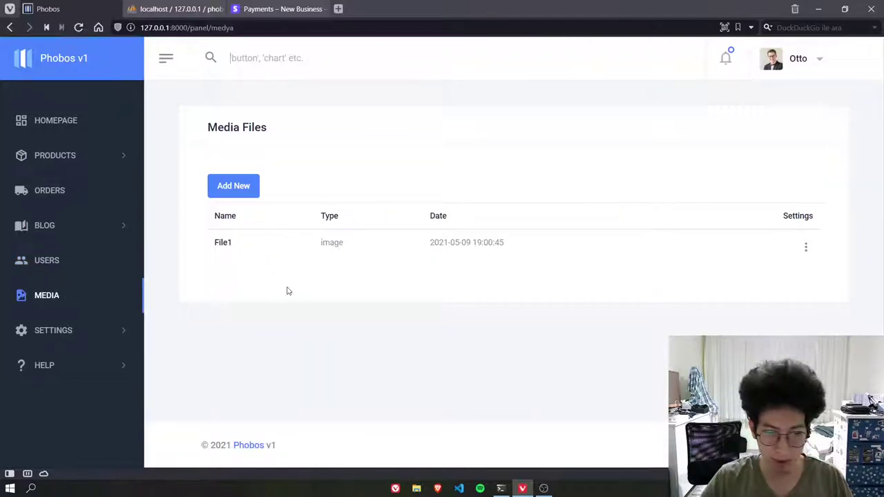
{"action": "left_click", "coordinate": [808, 248]}
{"action": "left_click", "coordinate": [785, 273]}
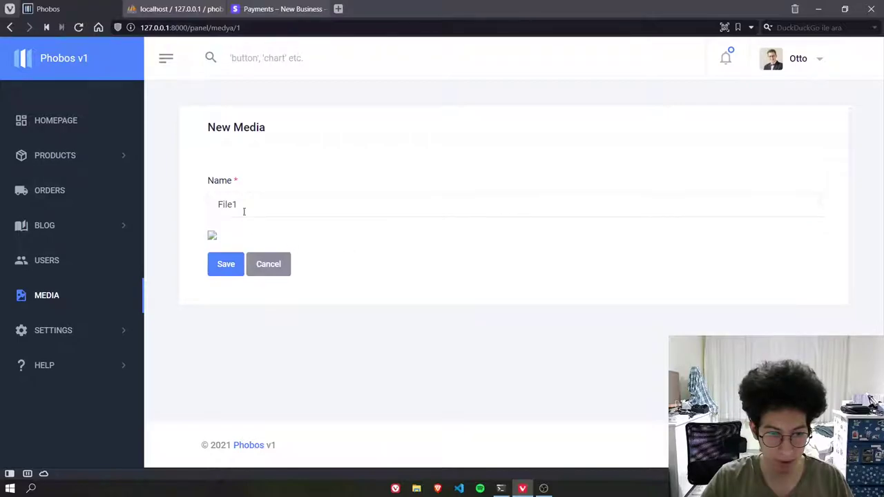
{"action": "left_click_drag", "start_coordinate": [227, 244], "coordinate": [196, 240]}
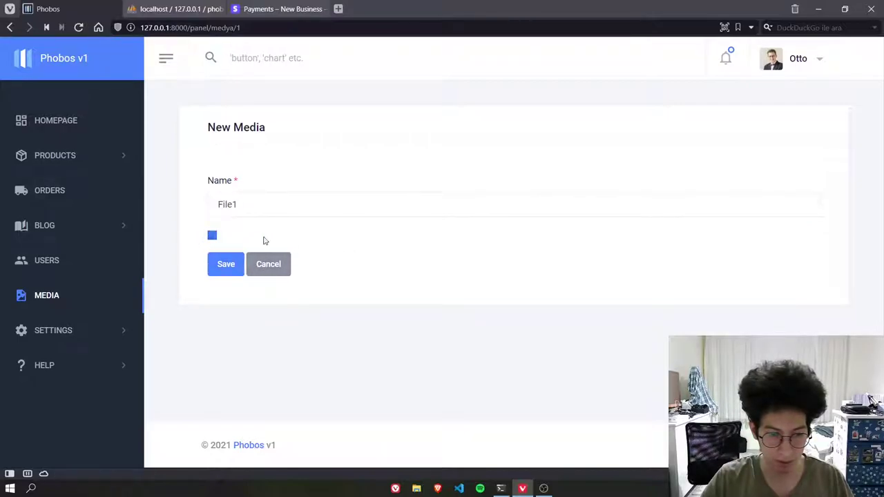
{"action": "left_click", "coordinate": [274, 263]}
Delete File1 from the media files.
{"action": "left_click", "coordinate": [806, 250]}
{"action": "left_click", "coordinate": [789, 292]}
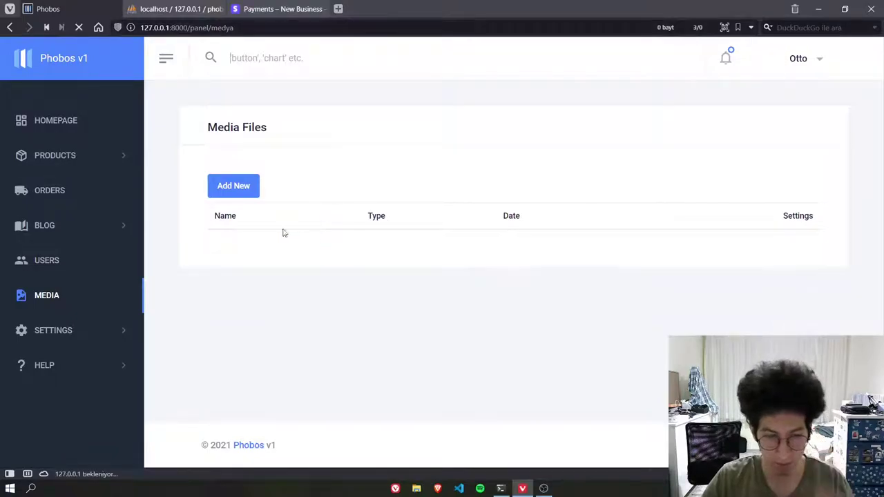
Add a new media file named File using the image indir.jpg, save it, and dismiss the notification.
{"action": "left_click", "coordinate": [269, 206]}
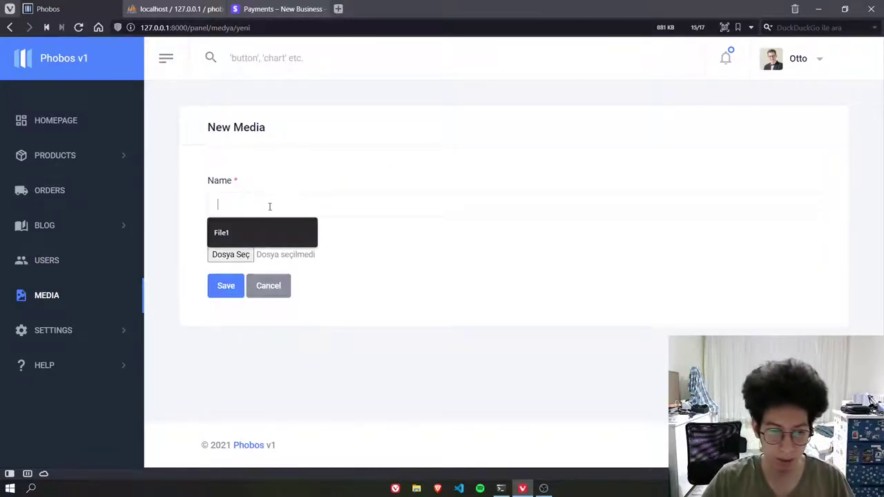
{"action": "type", "text": "File"}
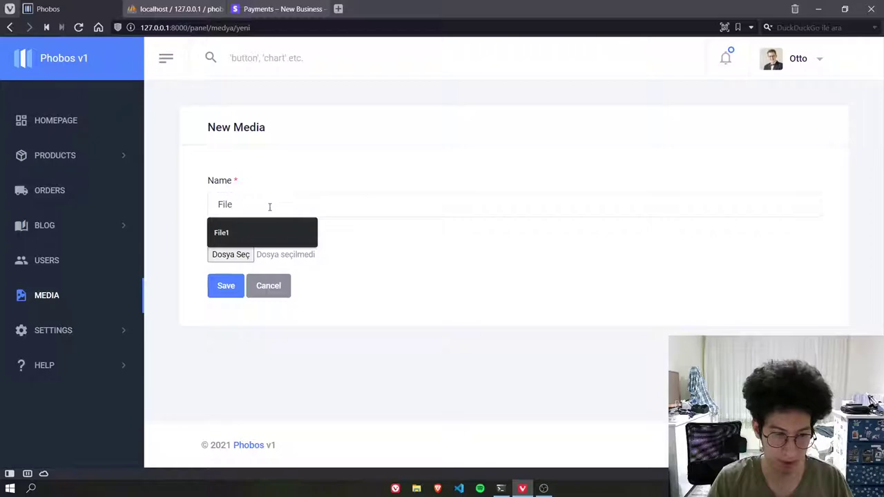
{"action": "left_click", "coordinate": [323, 253]}
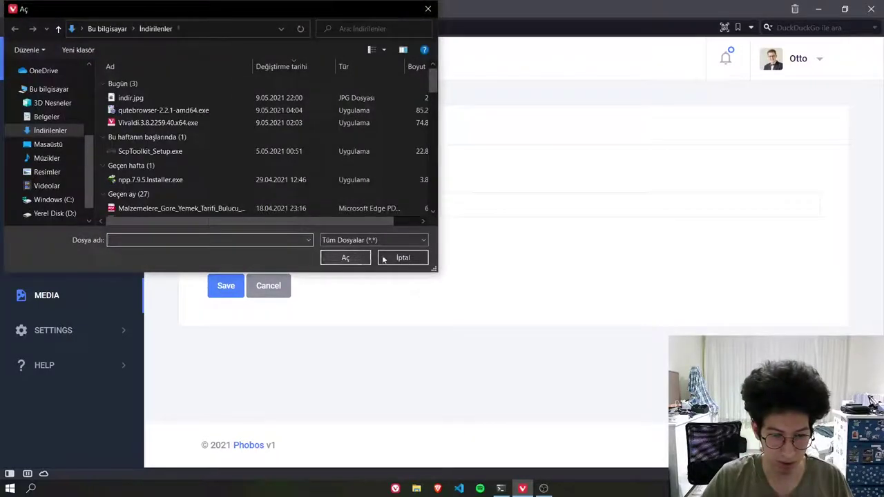
{"action": "left_click", "coordinate": [410, 257]}
{"action": "left_click", "coordinate": [279, 263]}
{"action": "left_click", "coordinate": [164, 97]}
{"action": "left_click", "coordinate": [345, 257]}
{"action": "left_click", "coordinate": [226, 286]}
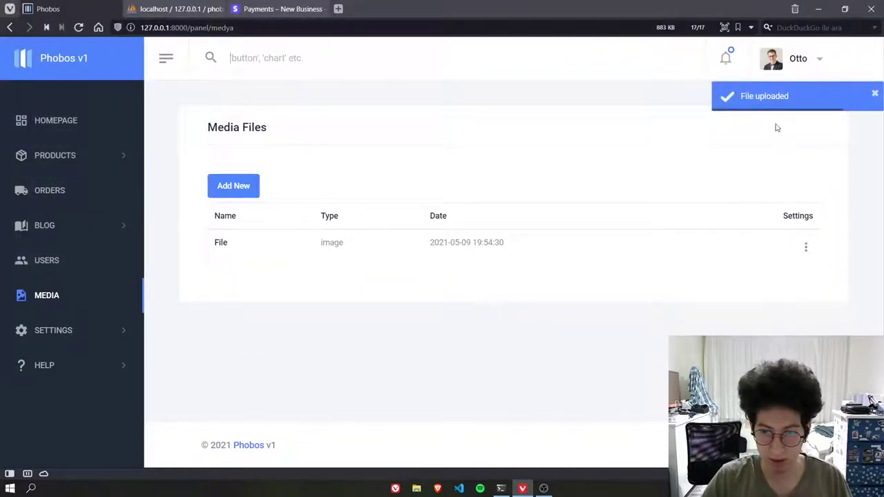
{"action": "left_click", "coordinate": [783, 98]}
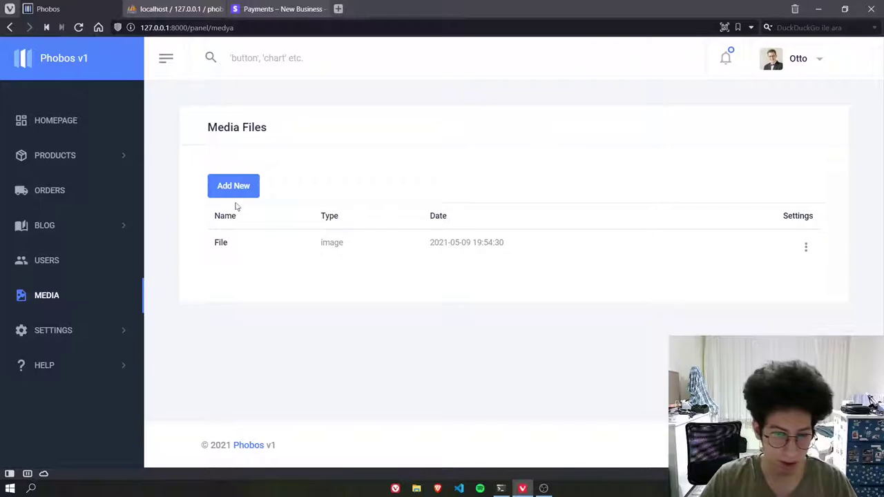
Open the general settings, check the site title and description, and save the form.
{"action": "left_click", "coordinate": [43, 329]}
{"action": "left_click", "coordinate": [54, 367]}
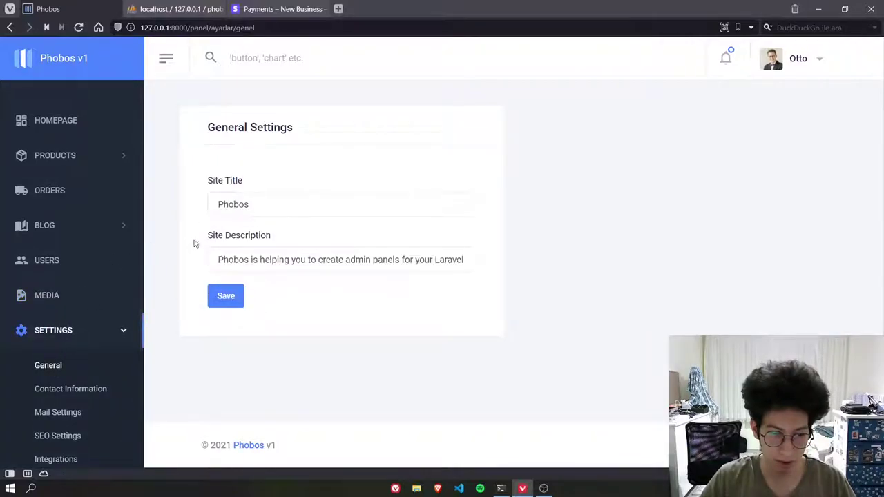
{"action": "scroll", "coordinate": [83, 342], "scroll_direction": "down", "scroll_amount": 1}
{"action": "scroll", "coordinate": [77, 347], "scroll_direction": "up", "scroll_amount": 1}
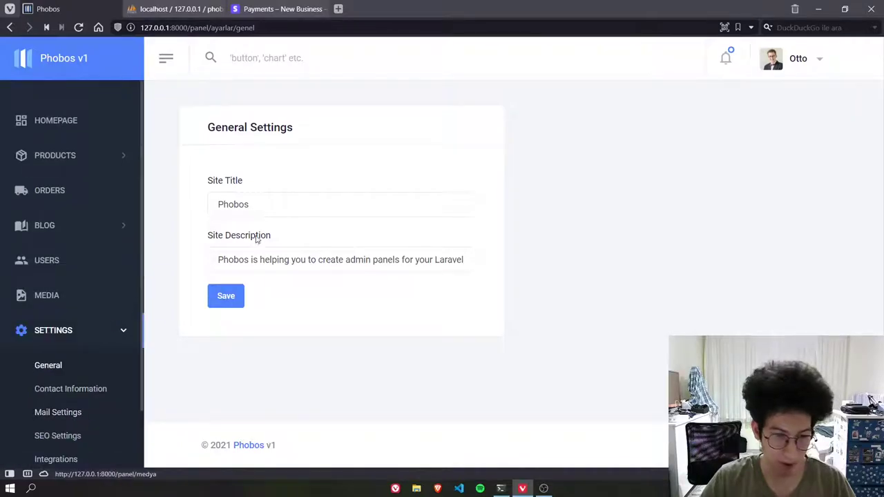
{"action": "left_click_drag", "start_coordinate": [249, 206], "coordinate": [221, 205]}
{"action": "double_click", "coordinate": [243, 211]}
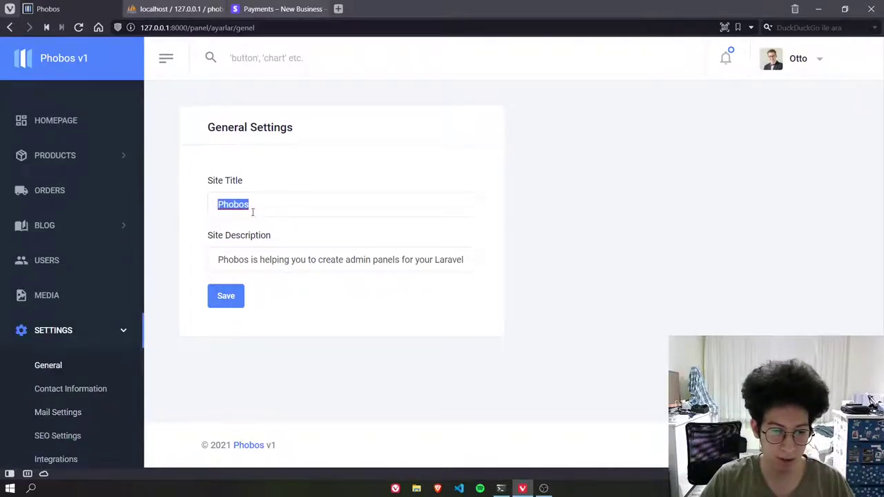
{"action": "left_click", "coordinate": [238, 296]}
Open the contact information settings and examine the e-mail and phone fields.
{"action": "scroll", "coordinate": [73, 332], "scroll_direction": "down", "scroll_amount": 1}
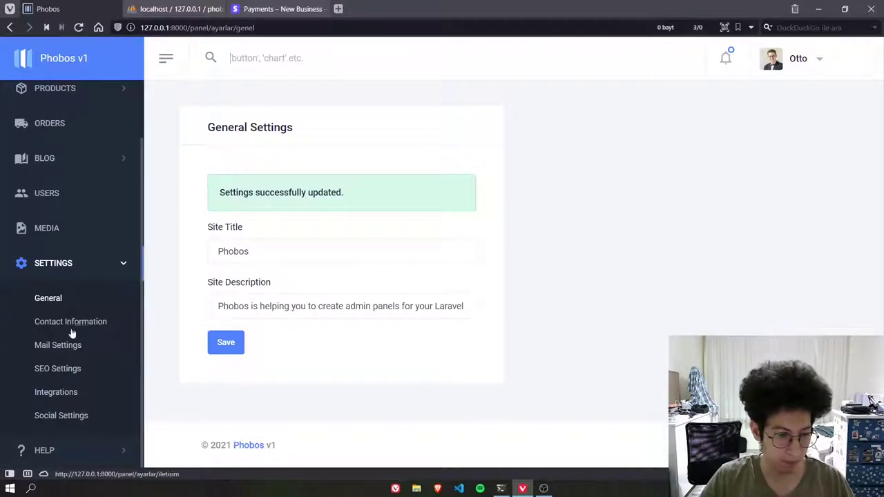
{"action": "left_click", "coordinate": [69, 347]}
{"action": "left_click", "coordinate": [75, 392]}
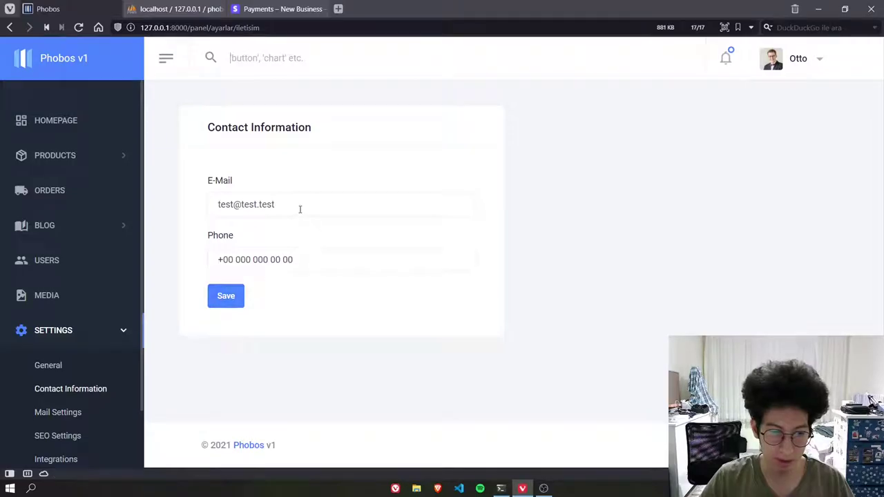
{"action": "left_click_drag", "start_coordinate": [309, 205], "coordinate": [194, 207]}
{"action": "left_click", "coordinate": [326, 163]}
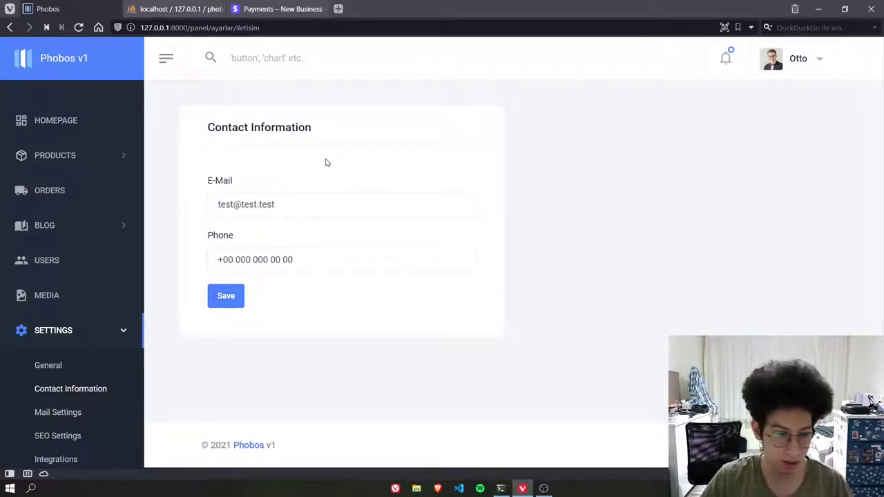
Open the social settings, review the social media links through TikTok, and save the form.
{"action": "scroll", "coordinate": [79, 400], "scroll_direction": "down", "scroll_amount": 1}
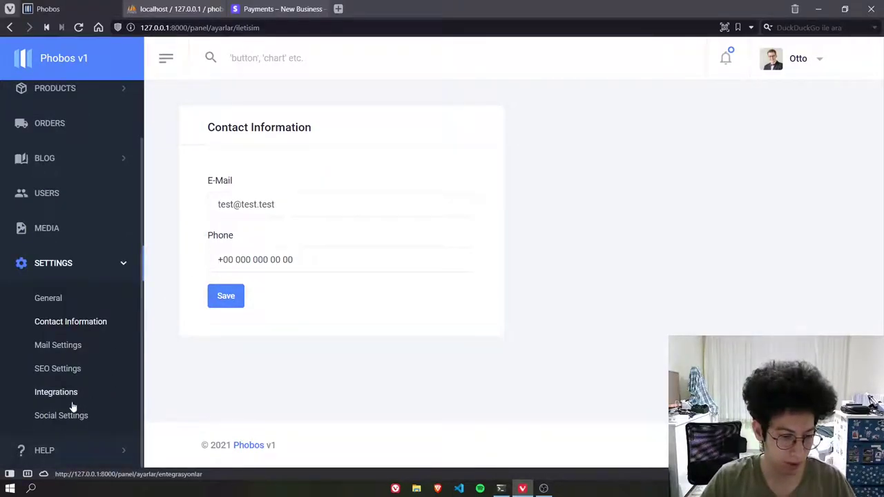
{"action": "left_click", "coordinate": [72, 416]}
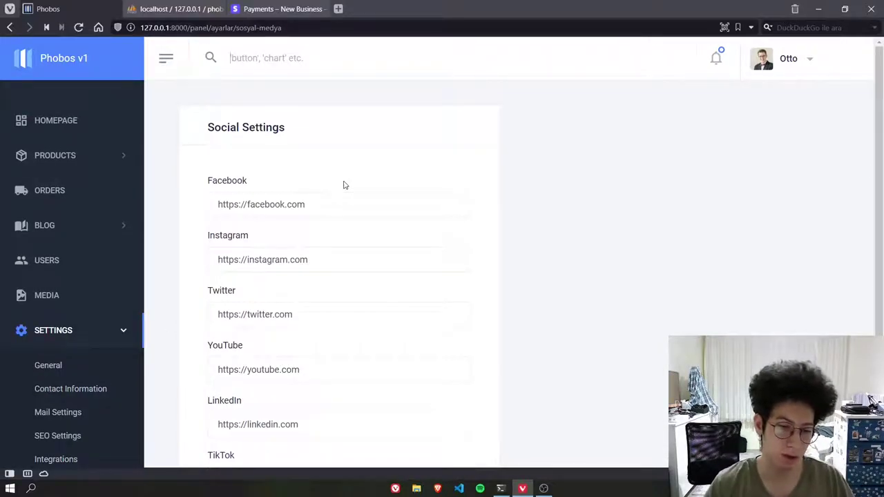
{"action": "scroll", "coordinate": [346, 185], "scroll_direction": "down", "scroll_amount": 5}
{"action": "left_click", "coordinate": [225, 343]}
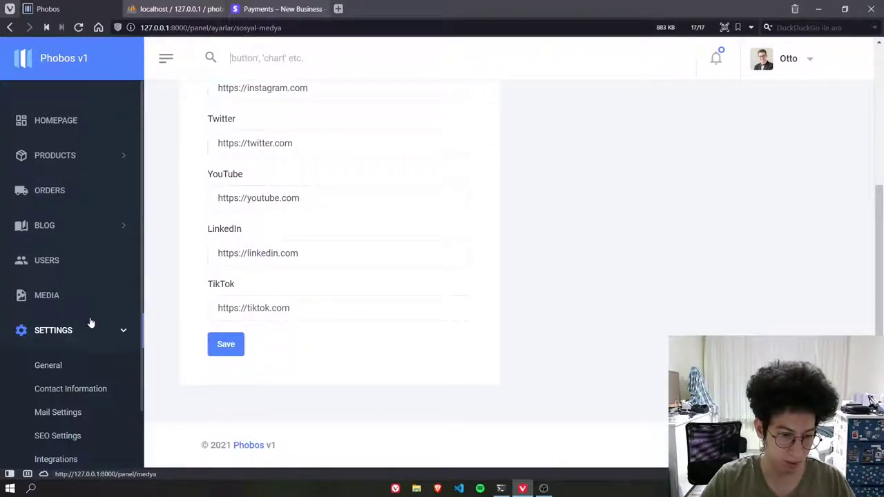
Look at the entries in the Help section and go back to the homepage dashboard.
{"action": "scroll", "coordinate": [139, 405], "scroll_direction": "down", "scroll_amount": 3}
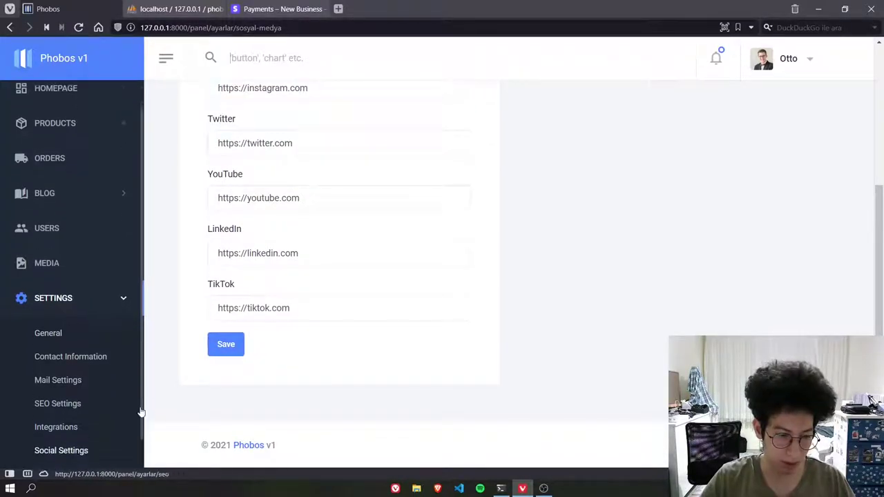
{"action": "left_click", "coordinate": [123, 449]}
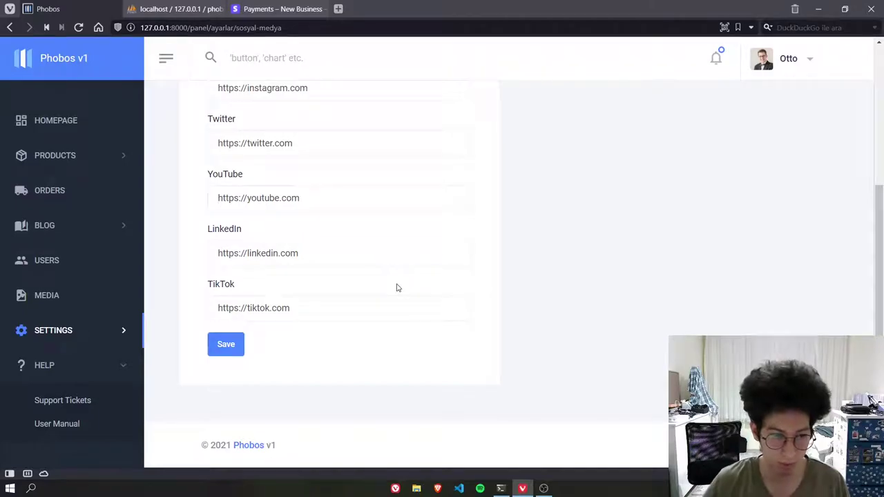
{"action": "left_click", "coordinate": [58, 123]}
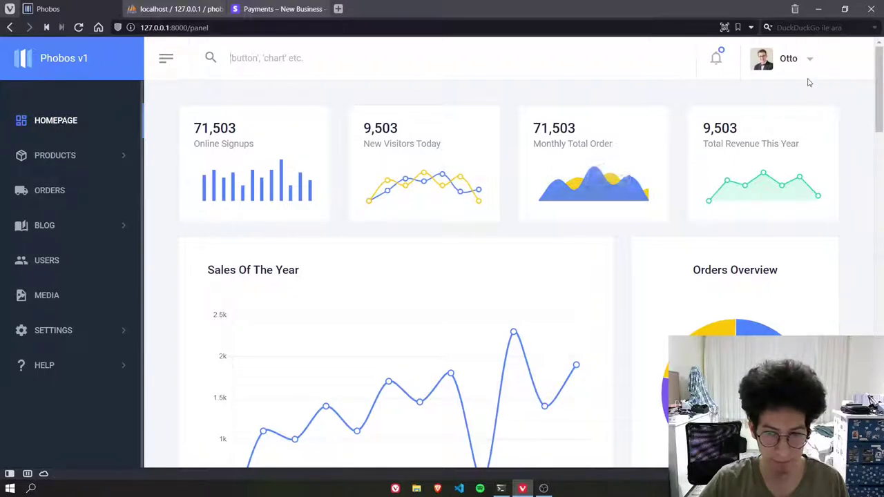
Log out of the admin panel and open the storefront at 127.0.0.1:8000 to look over its home page.
{"action": "left_click", "coordinate": [791, 61]}
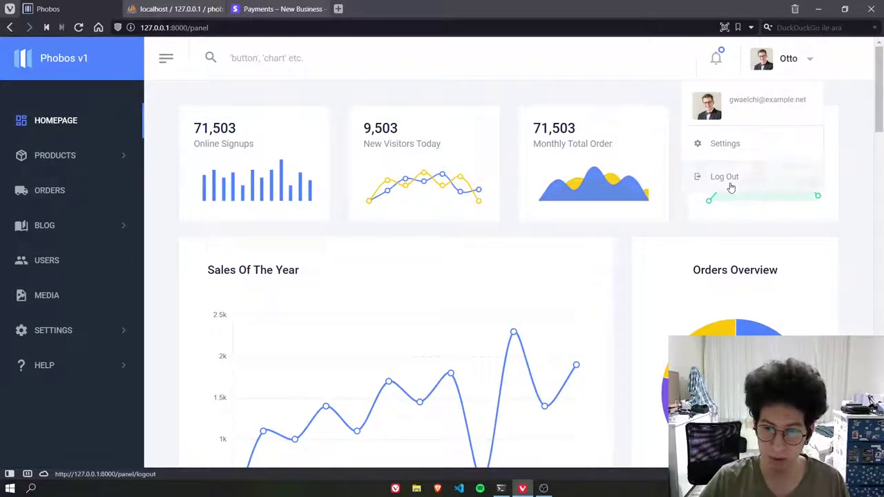
{"action": "left_click", "coordinate": [732, 179]}
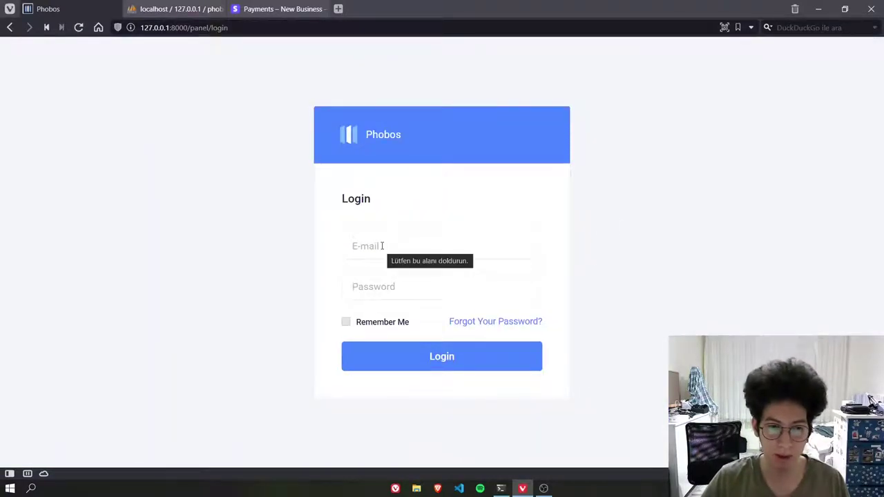
{"action": "left_click_drag", "start_coordinate": [249, 27], "coordinate": [212, 28]}
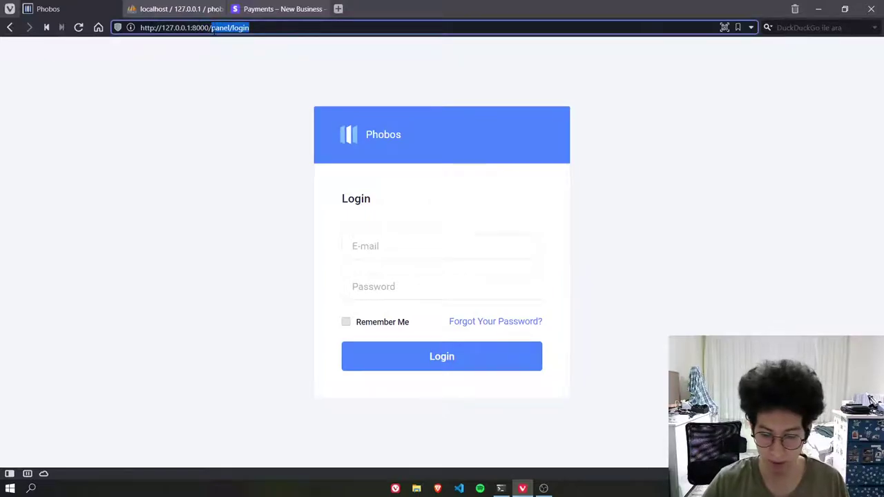
{"action": "key", "text": "BackSpace"}
{"action": "key", "text": "Return"}
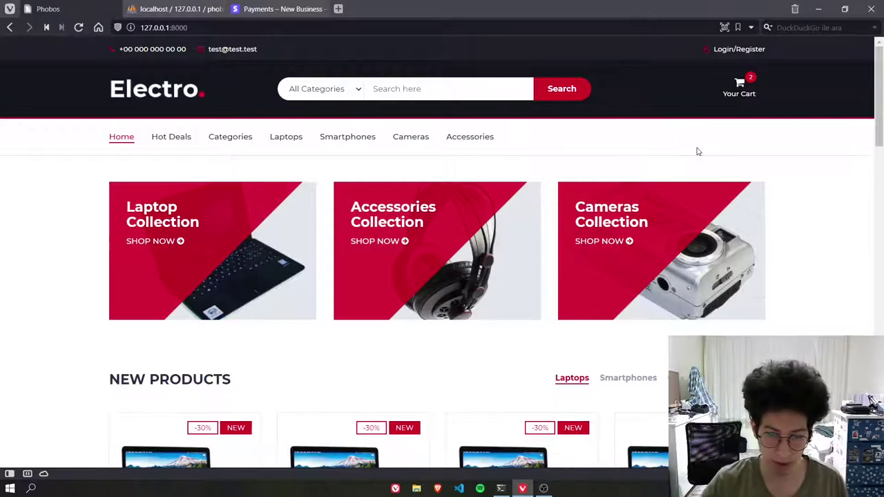
{"action": "scroll", "coordinate": [694, 156], "scroll_direction": "down", "scroll_amount": 3}
{"action": "scroll", "coordinate": [692, 159], "scroll_direction": "up", "scroll_amount": 3}
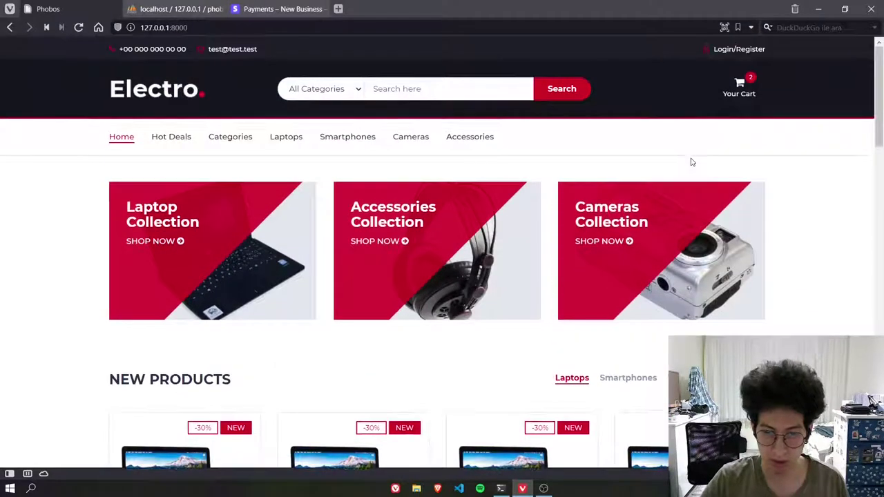
Open the Phobos project website in a new browser tab and view its landing page.
{"action": "left_click", "coordinate": [344, 11]}
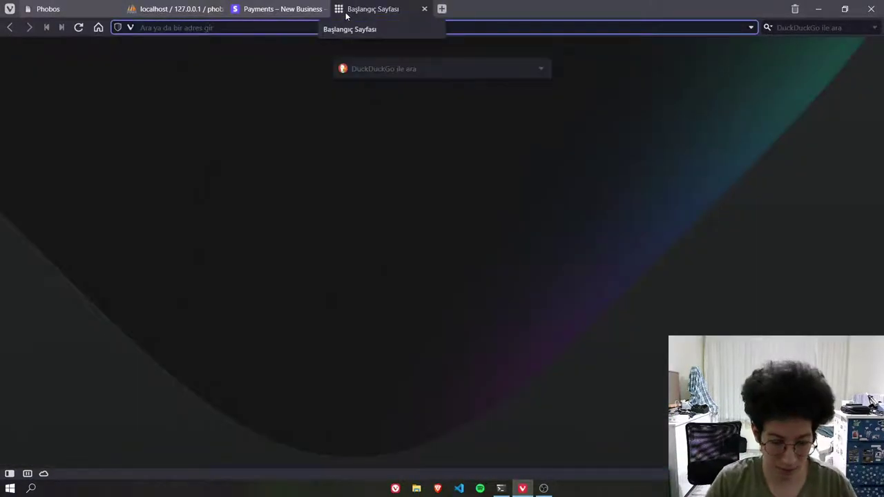
{"action": "type", "text": "pho"}
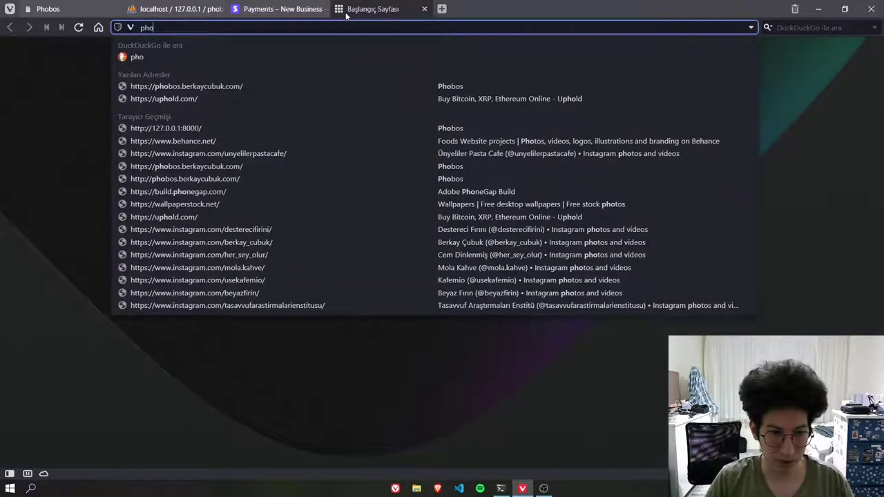
{"action": "type", "text": "bos"}
{"action": "key", "text": "Return"}
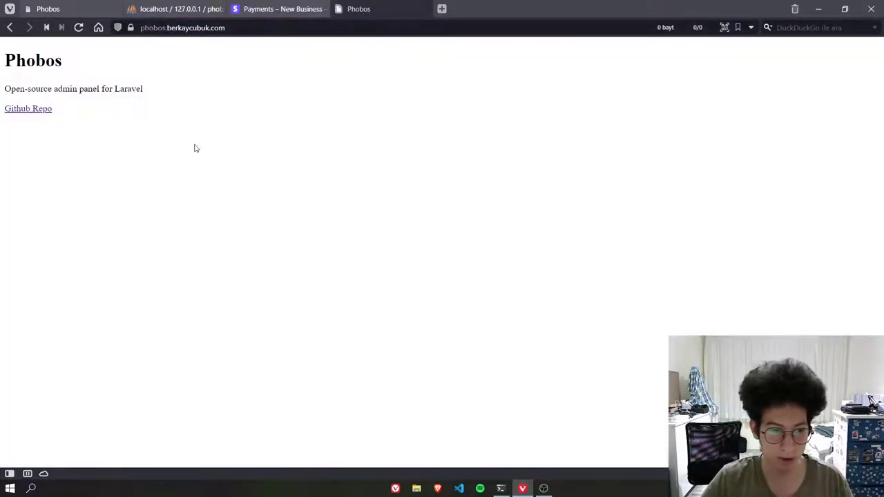
{"action": "key", "text": "ctrl+a"}
{"action": "left_click", "coordinate": [209, 107]}
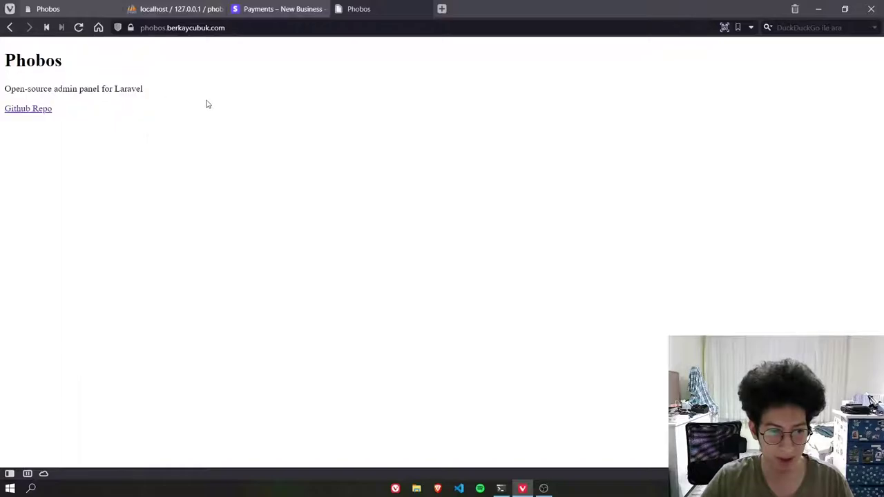